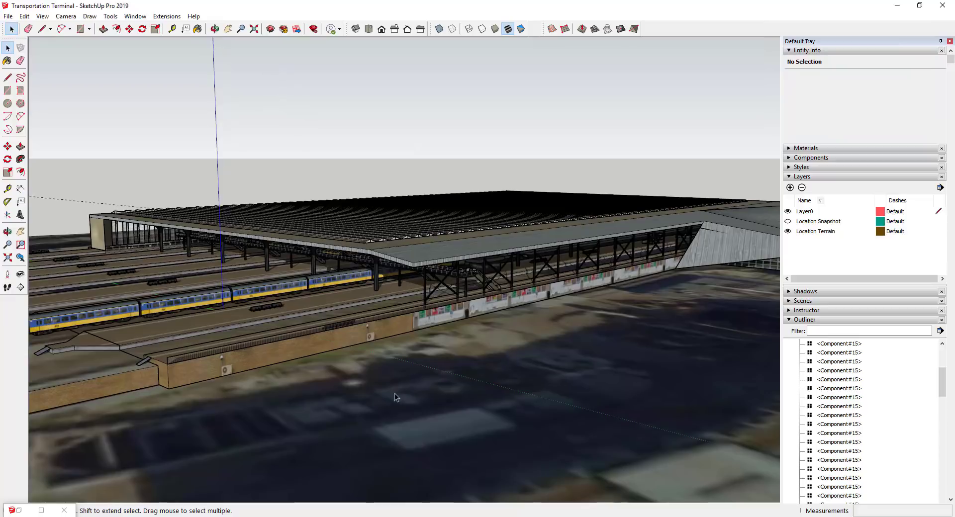
Switch to Snipping Tool to view the 3D Warehouse page capture of the Rotterdam terminal, then return to the SketchUp model.
key(alt+Tab)
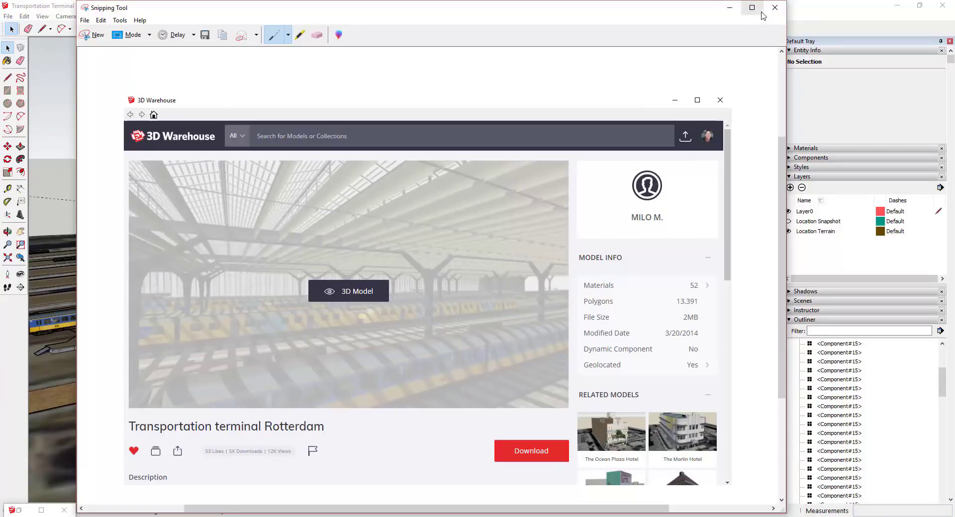
click(730, 7)
Examine the terminal's exterior from several sides, including the canopy edge, the station hall roof and the glazed facade.
middle_drag(498, 246, 503, 244)
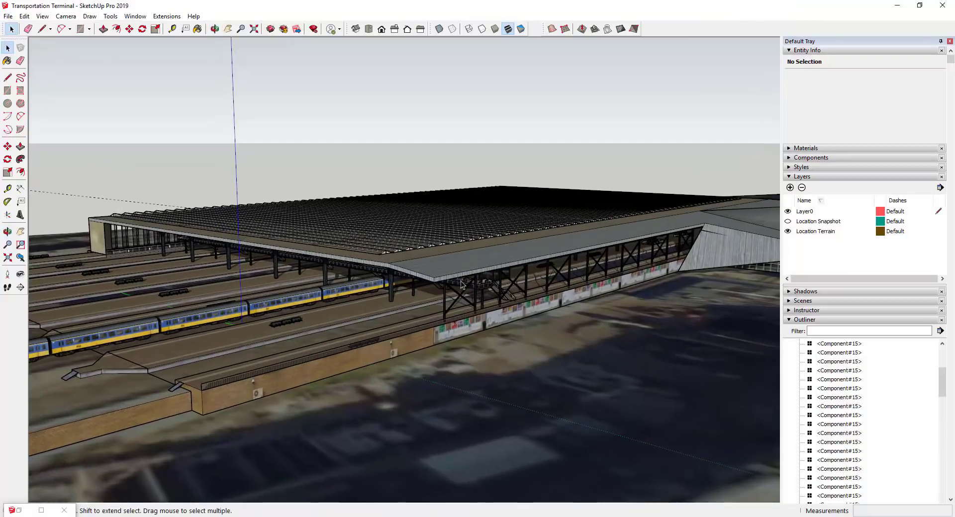
scroll(398, 264, up, 6)
middle_drag(396, 267, 403, 259)
scroll(444, 252, down, 10)
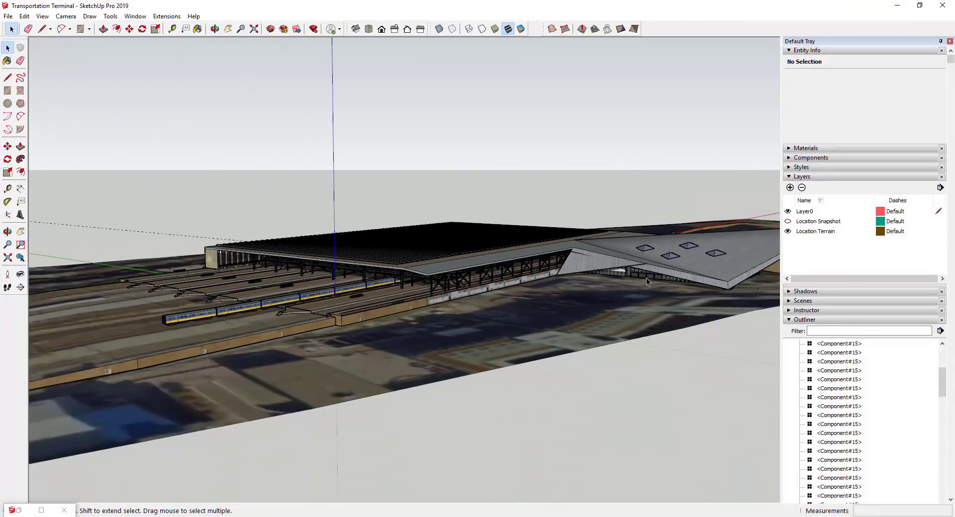
middle_drag(646, 277, 399, 280)
scroll(401, 274, up, 8)
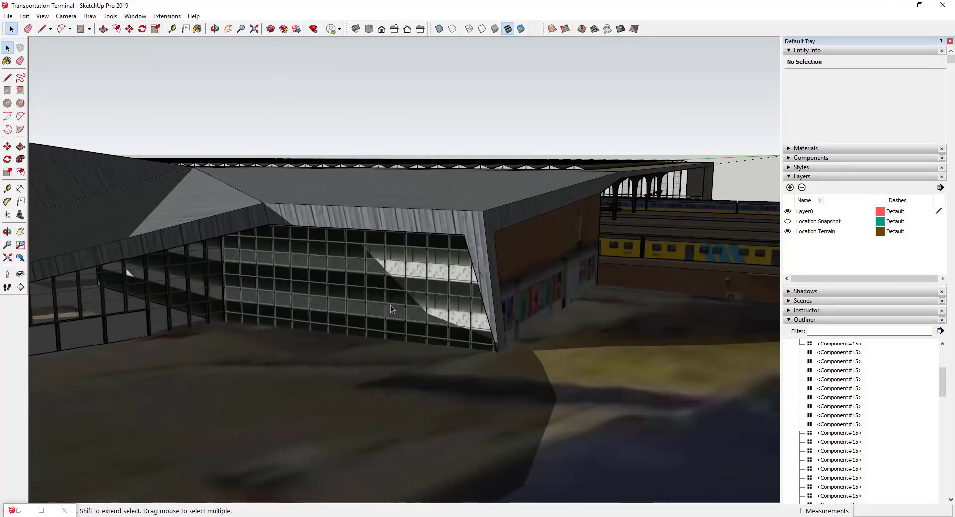
scroll(400, 257, up, 4)
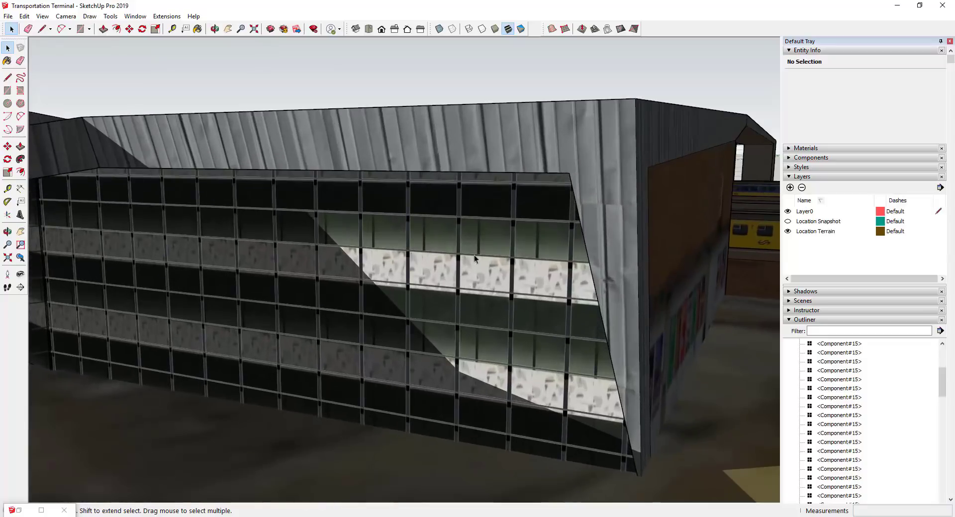
scroll(479, 261, down, 6)
scroll(529, 268, down, 5)
middle_drag(271, 288, 571, 268)
scroll(451, 263, down, 2)
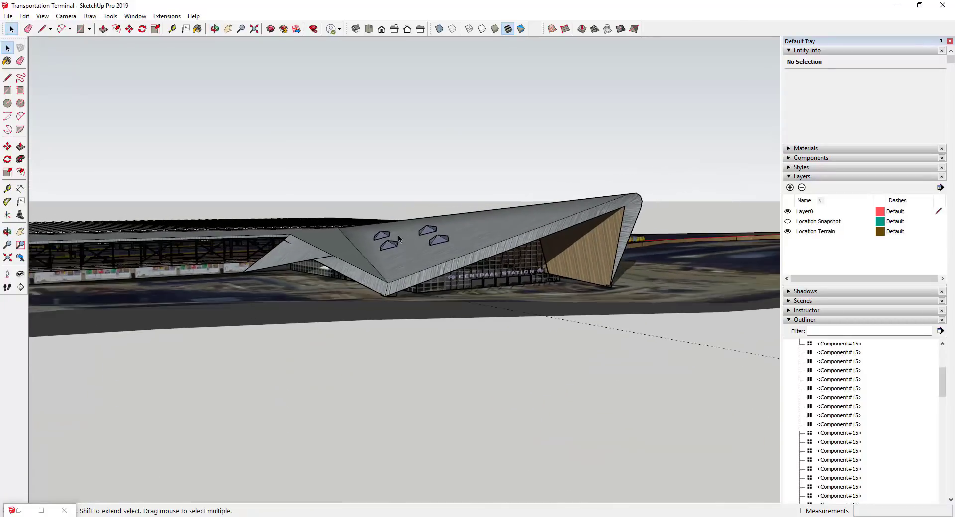
Inspect the track side of the terminal, including the platforms, the canopy front and the blue and yellow train.
middle_drag(398, 234, 559, 272)
scroll(560, 272, down, 5)
scroll(127, 287, up, 9)
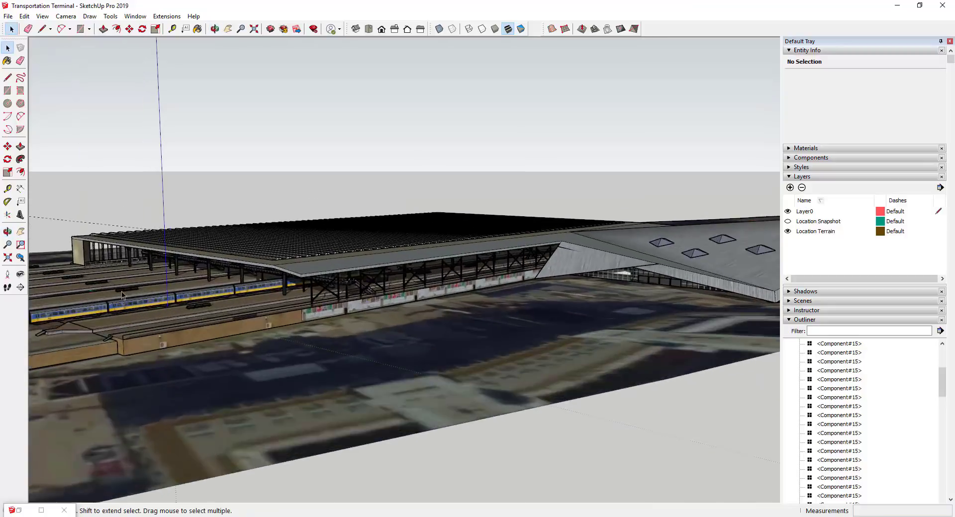
middle_drag(219, 278, 467, 265)
scroll(586, 256, up, 5)
middle_drag(586, 255, 442, 311)
scroll(441, 312, down, 9)
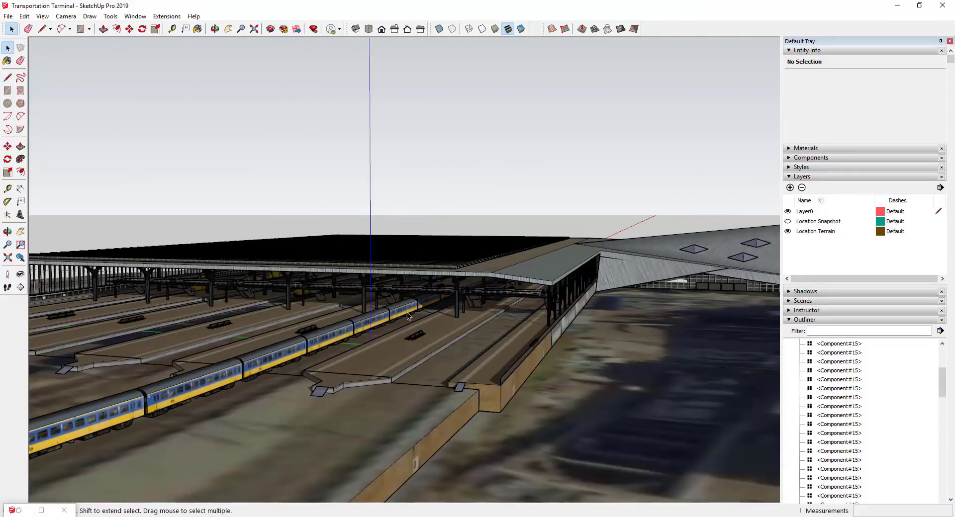
middle_drag(375, 351, 351, 357)
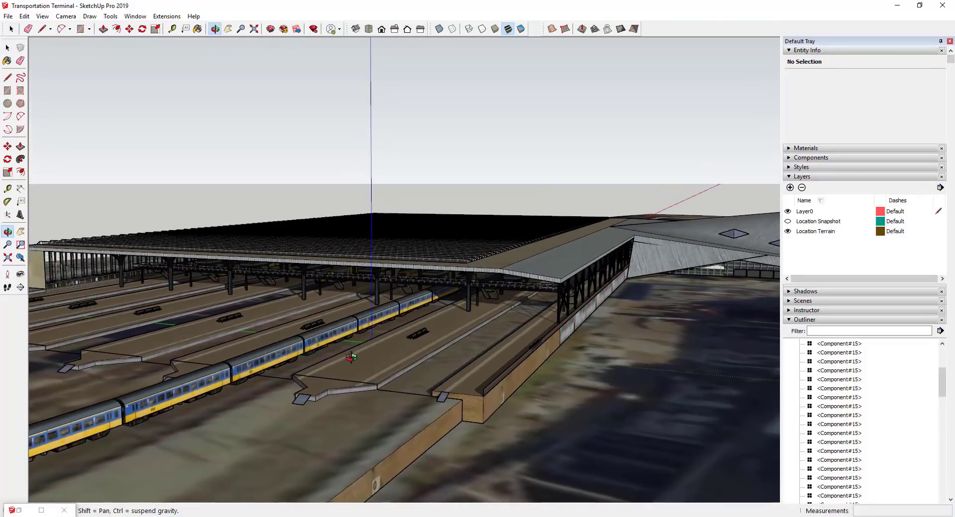
Open the Transportation terminal Rotterdam component for editing and locate the blue and yellow train's Component#15 cars in the Outliner.
click(347, 329)
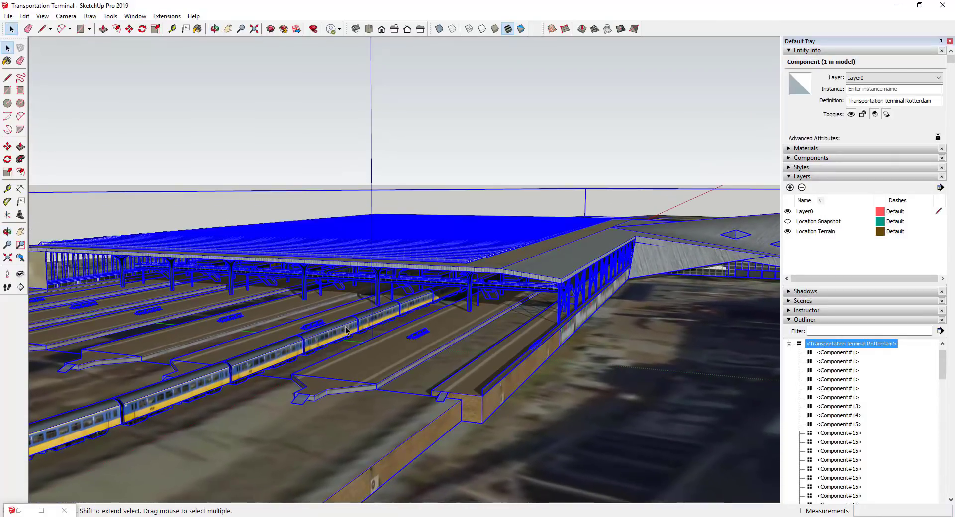
double_click(347, 329)
click(347, 329)
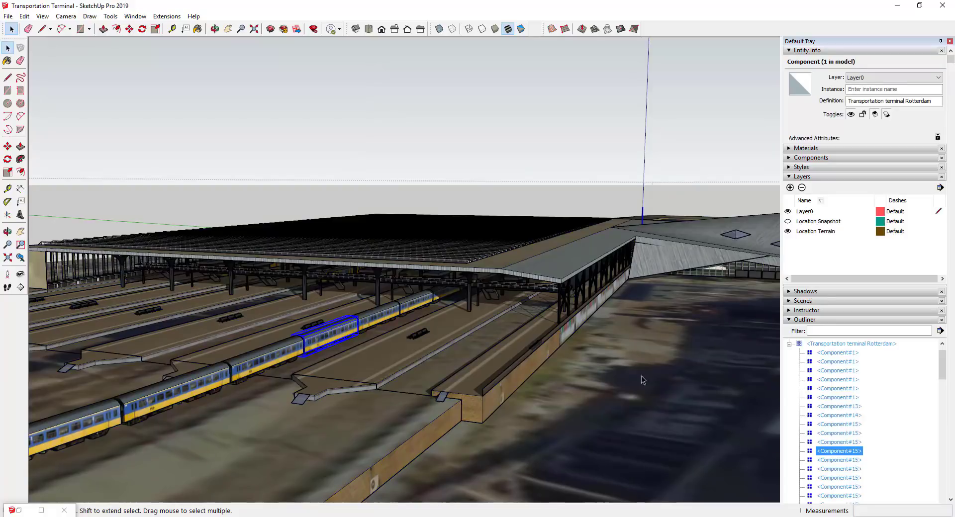
click(841, 425)
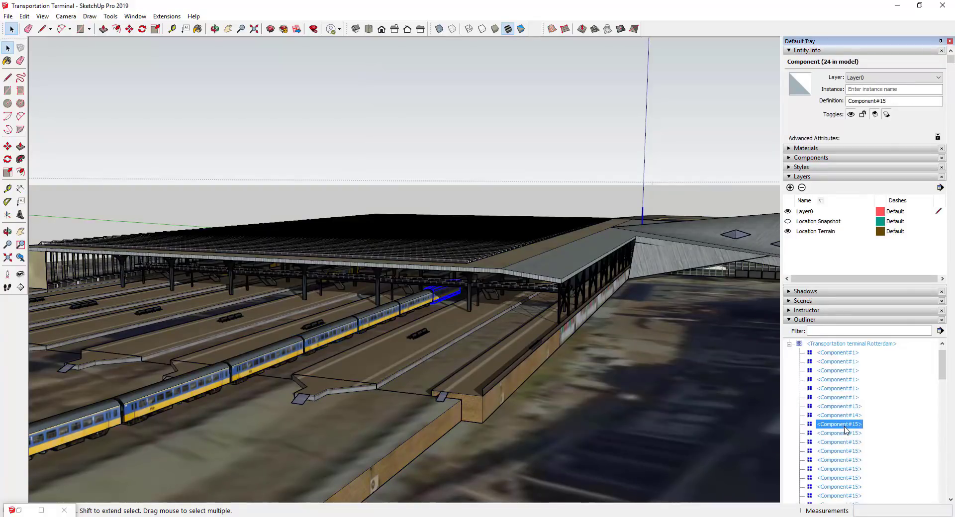
scroll(844, 427, down, 5)
shift+click(845, 390)
Select a yellow train car and a train end car under the canopy to find their Outliner entries.
middle_drag(233, 317, 280, 296)
click(278, 296)
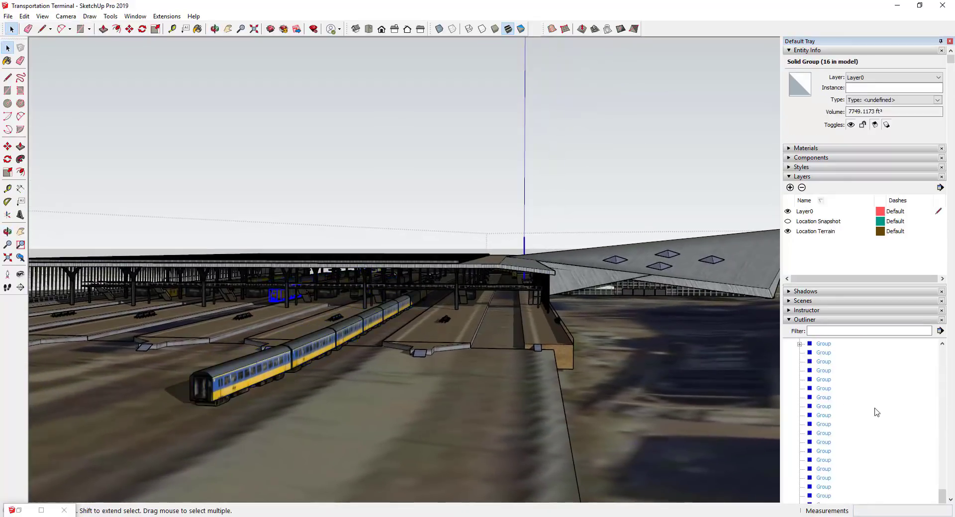
scroll(369, 297, up, 2)
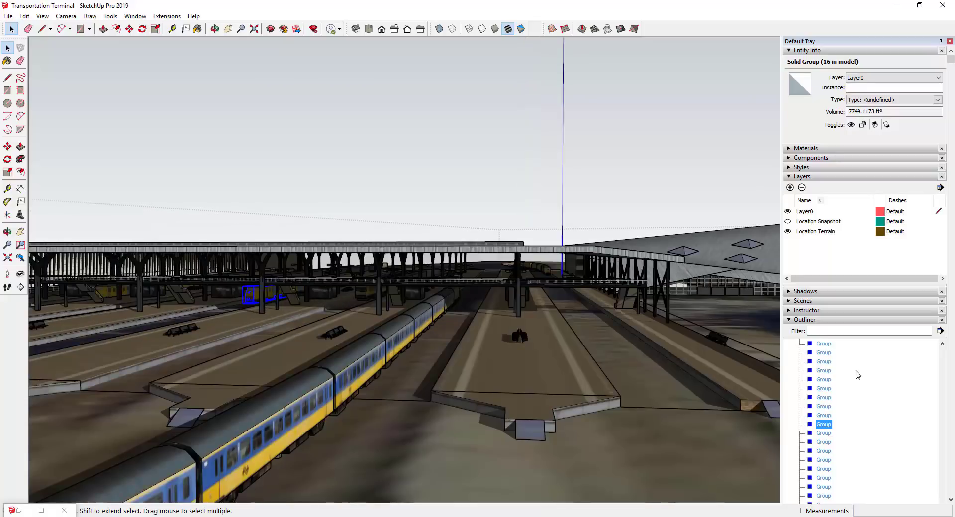
click(364, 294)
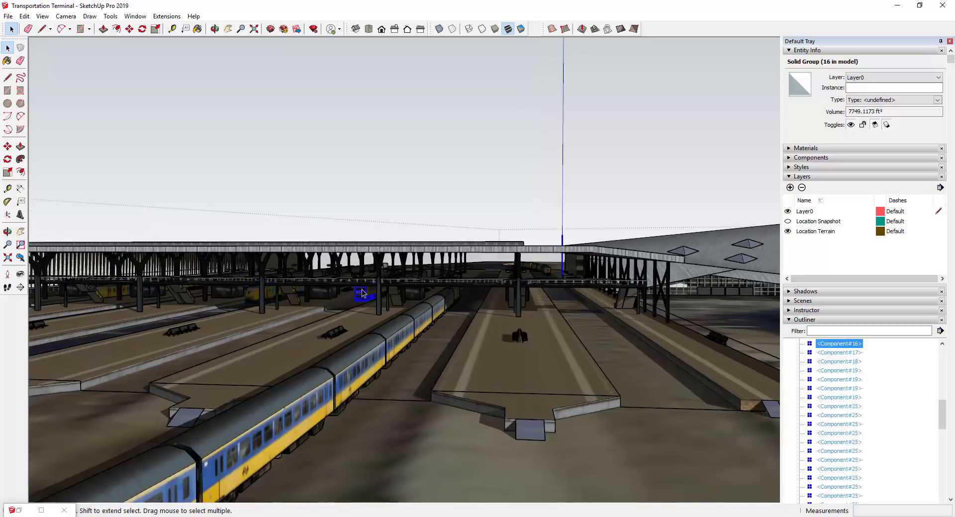
scroll(840, 353, up, 1)
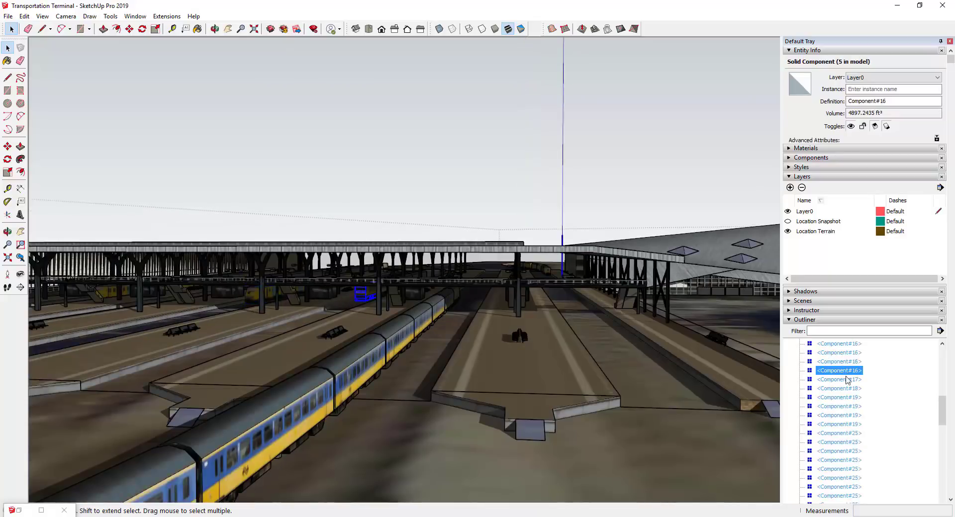
scroll(846, 380, up, 10)
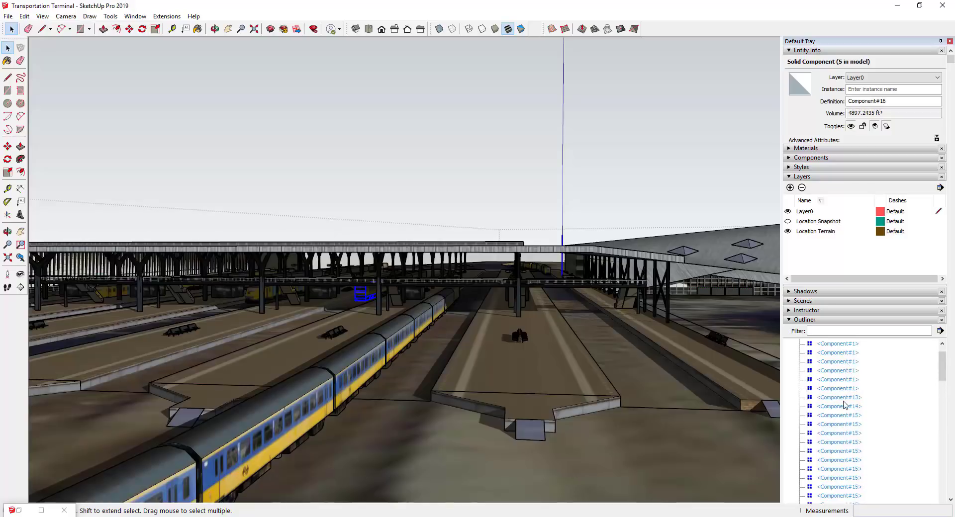
Select all Component#15 and Component#16 train cars in the Outliner and combine them into one group.
click(841, 417)
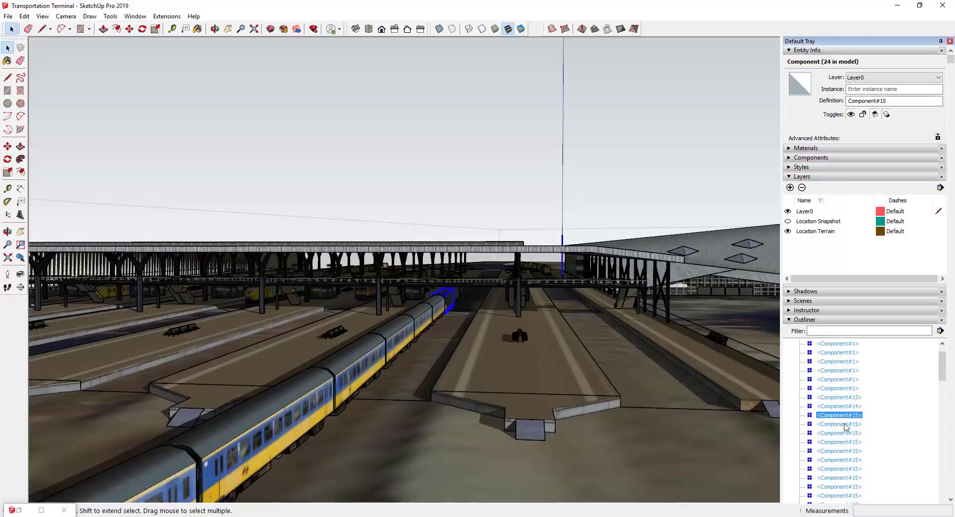
scroll(846, 425, down, 5)
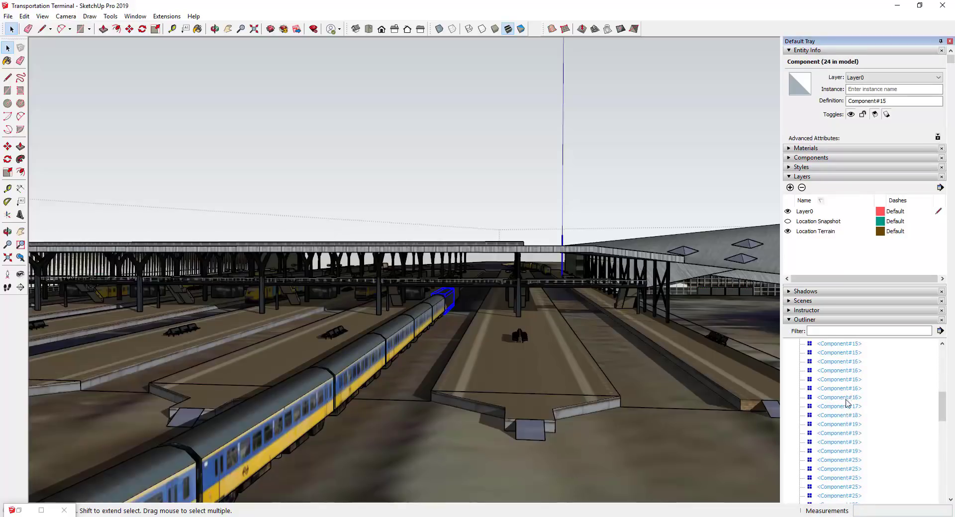
click(844, 399)
shift+click(844, 364)
scroll(844, 366, up, 9)
shift+click(844, 390)
right_click(844, 390)
click(879, 161)
Rename the new group of train cars as Trains and hide it.
scroll(840, 376, up, 20)
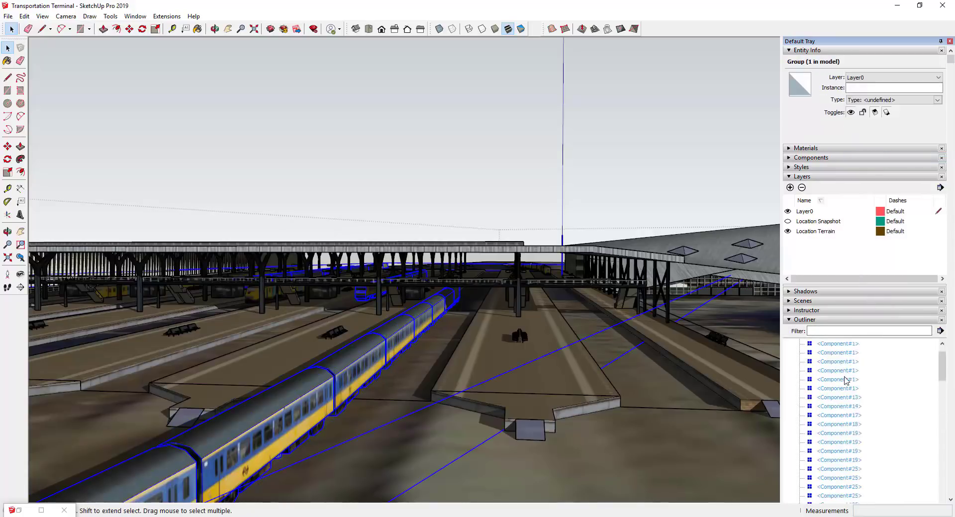
scroll(845, 381, down, 20)
double_click(824, 371)
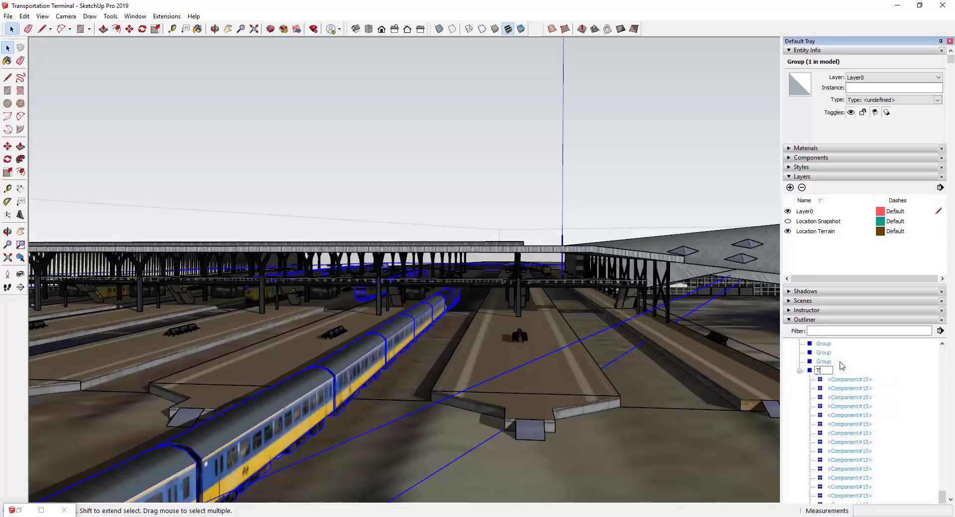
key(Return)
right_click(826, 345)
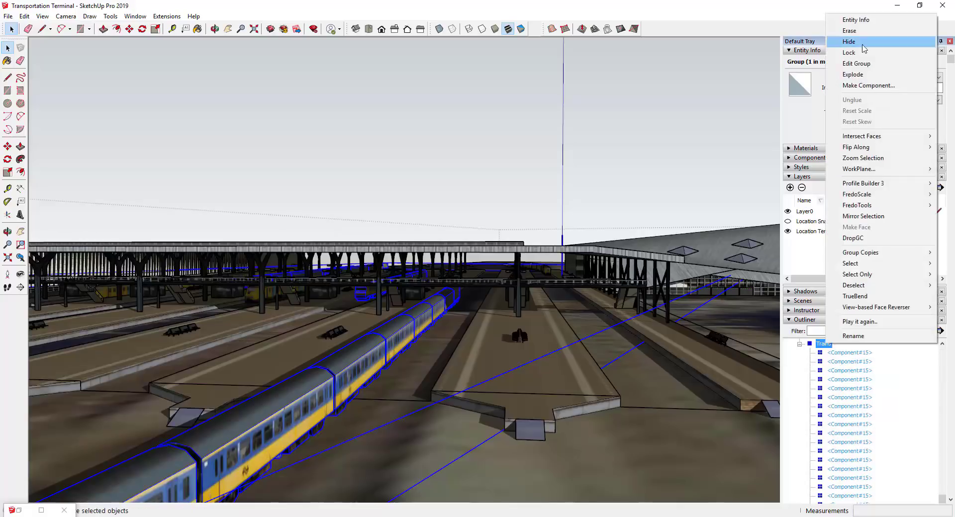
click(860, 43)
Check which Group entries in the Outliner belong to the yellow trains by selecting single entries and a range.
middle_drag(273, 307, 295, 306)
click(269, 297)
scroll(849, 428, down, 7)
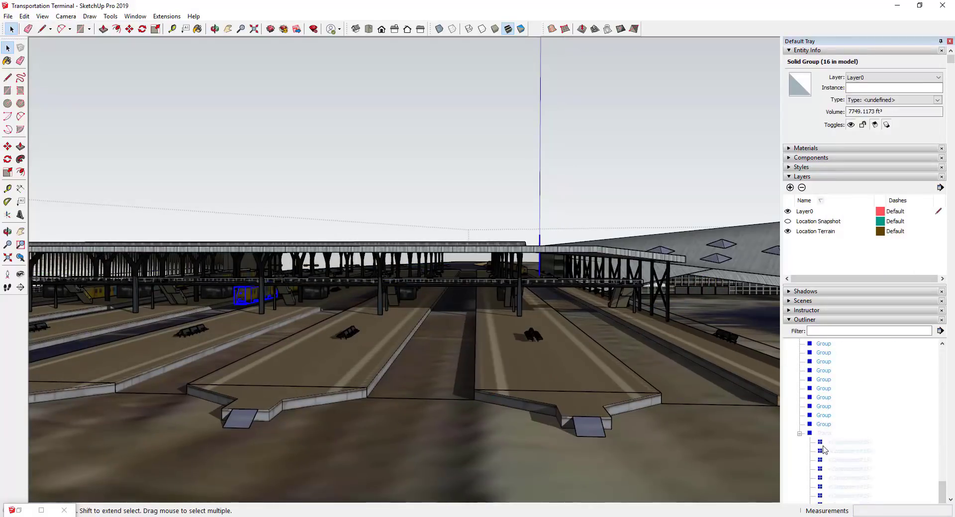
click(827, 380)
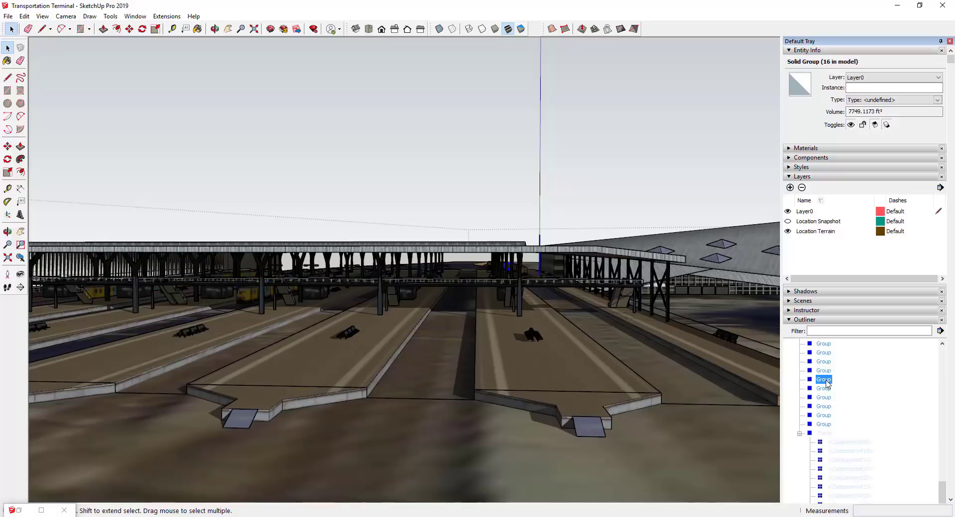
click(823, 425)
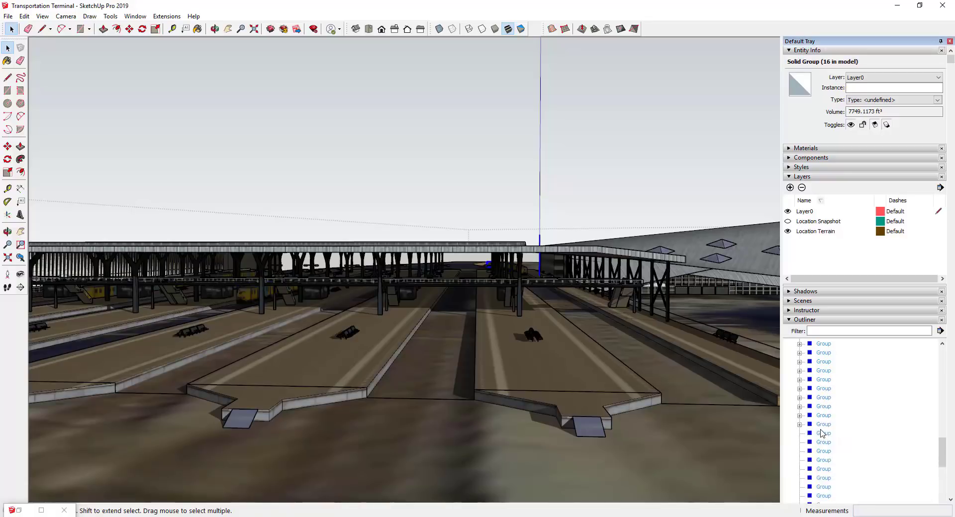
shift+click(822, 433)
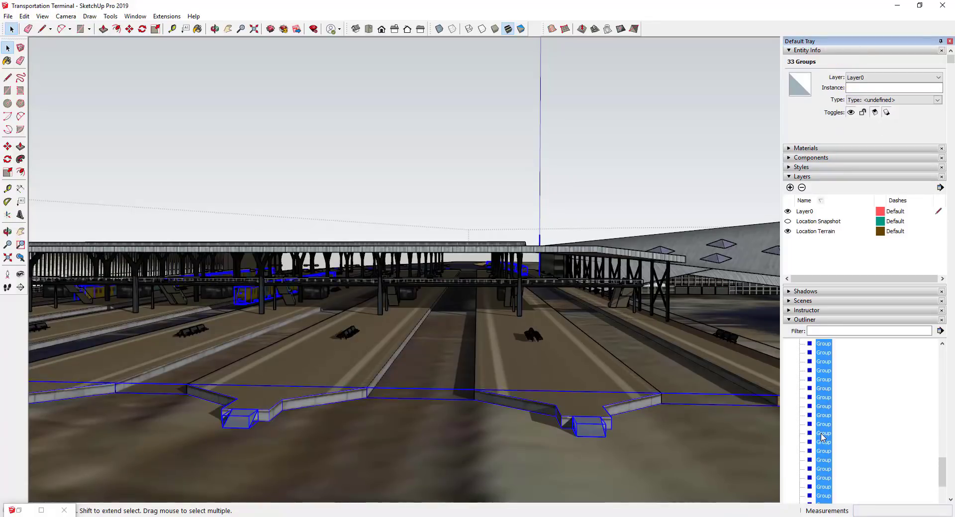
click(823, 434)
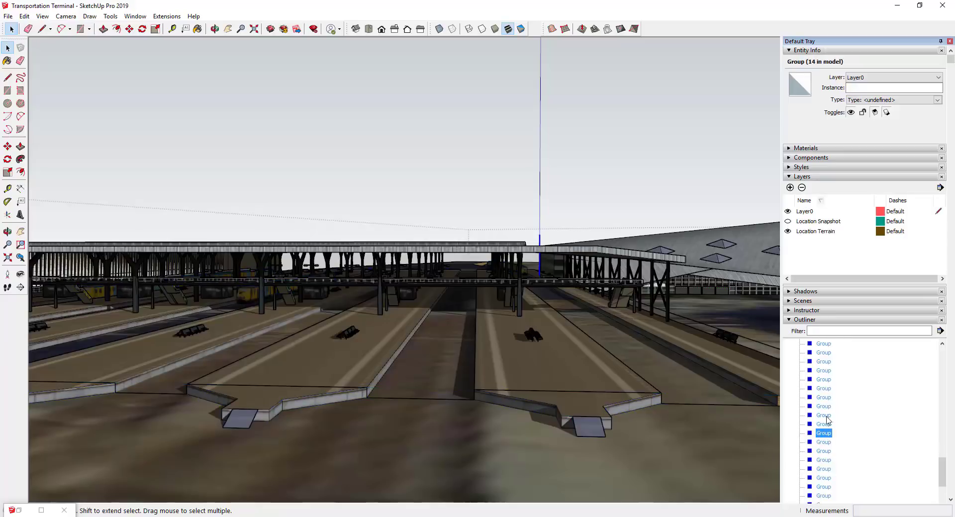
Select the whole yellow train standing under the canopy directly in the model.
click(323, 306)
middle_drag(323, 306, 351, 292)
scroll(260, 267, up, 8)
scroll(287, 268, up, 4)
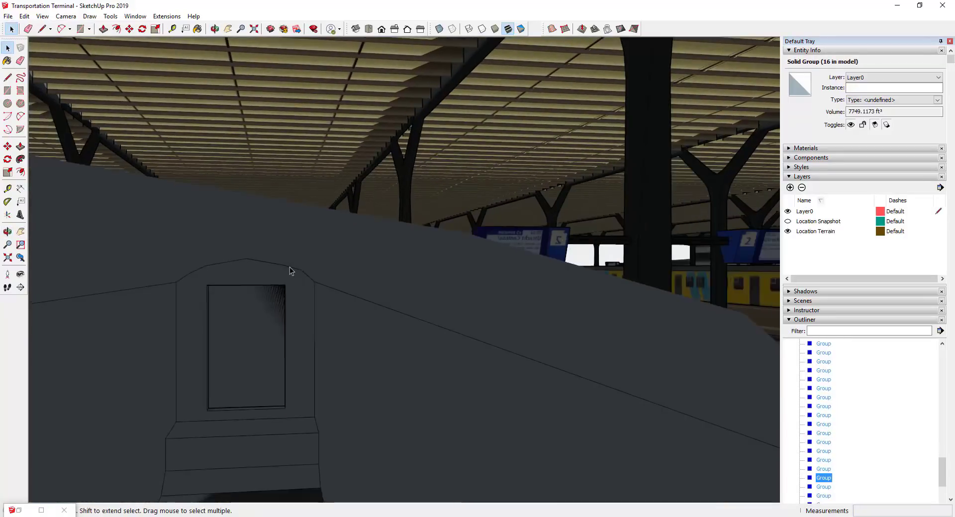
scroll(287, 269, down, 15)
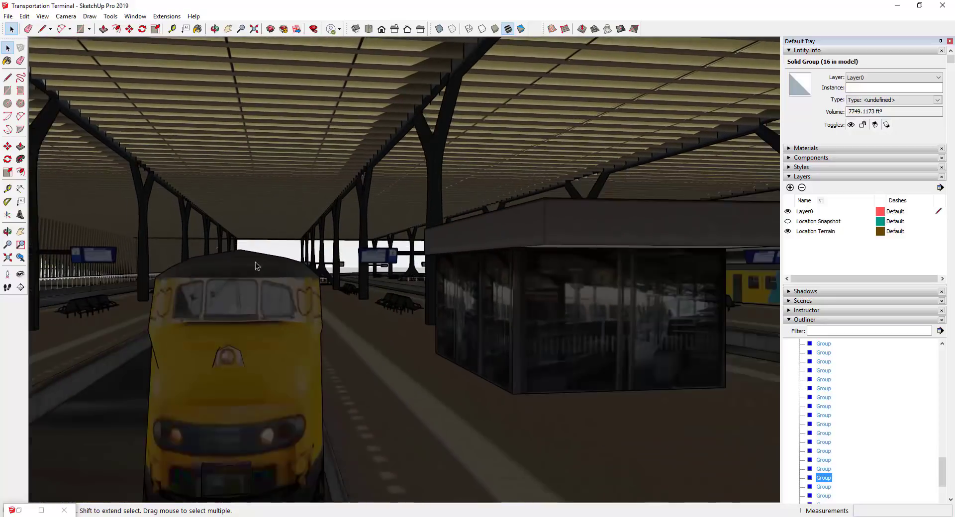
scroll(259, 269, down, 6)
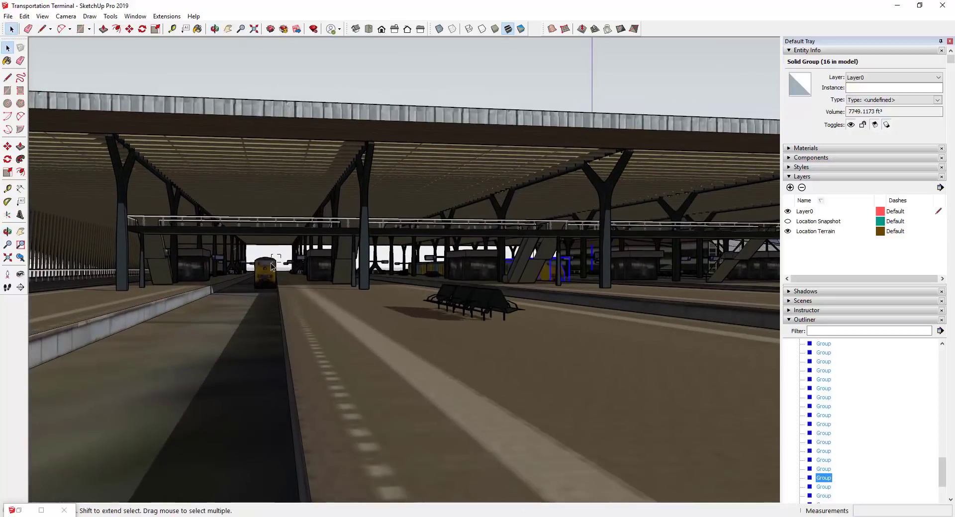
drag(271, 263, 269, 267)
Add the yellow train cars on the other tracks to the selection.
mouse_move(455, 289)
middle_down()
mouse_move(299, 303)
mouse_move(203, 291)
mouse_move(293, 264)
middle_up()
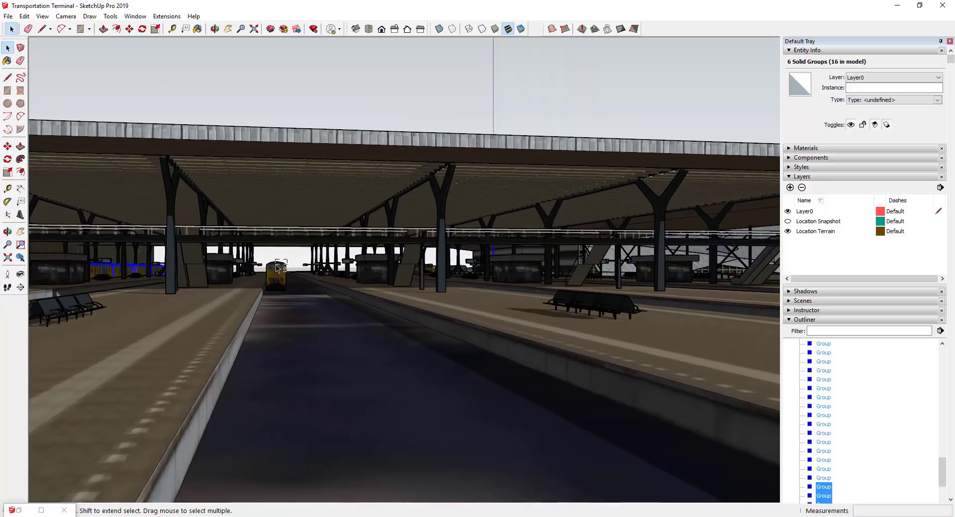
shift+drag(279, 266, 275, 270)
shift+middle_drag(523, 306, 247, 265)
scroll(247, 265, up, 6)
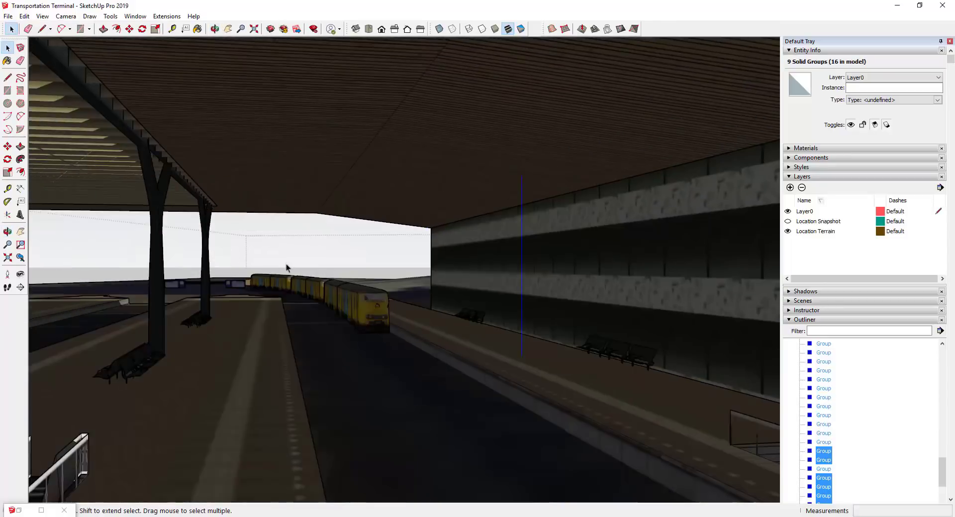
middle_drag(374, 284, 545, 347)
shift+click(546, 346)
Group the selected yellow train cars and hide them.
click(823, 362)
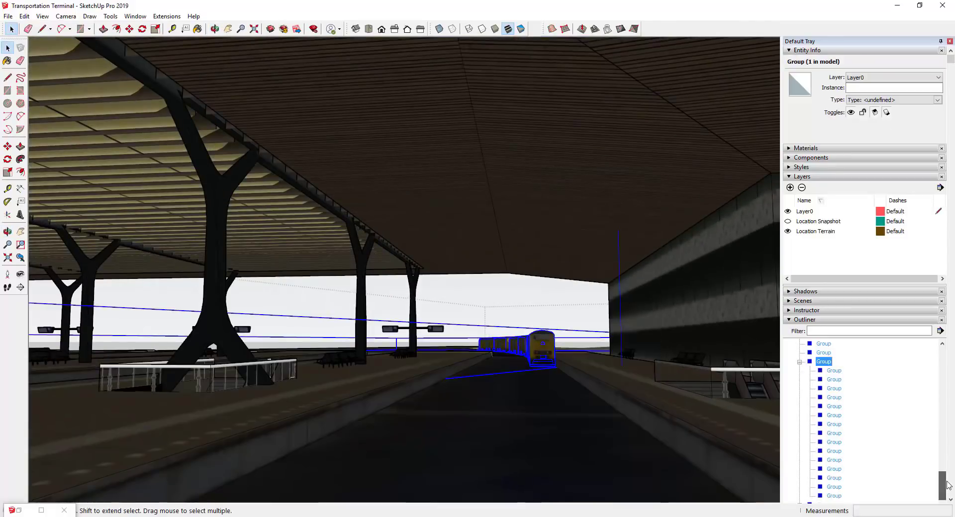
click(824, 398)
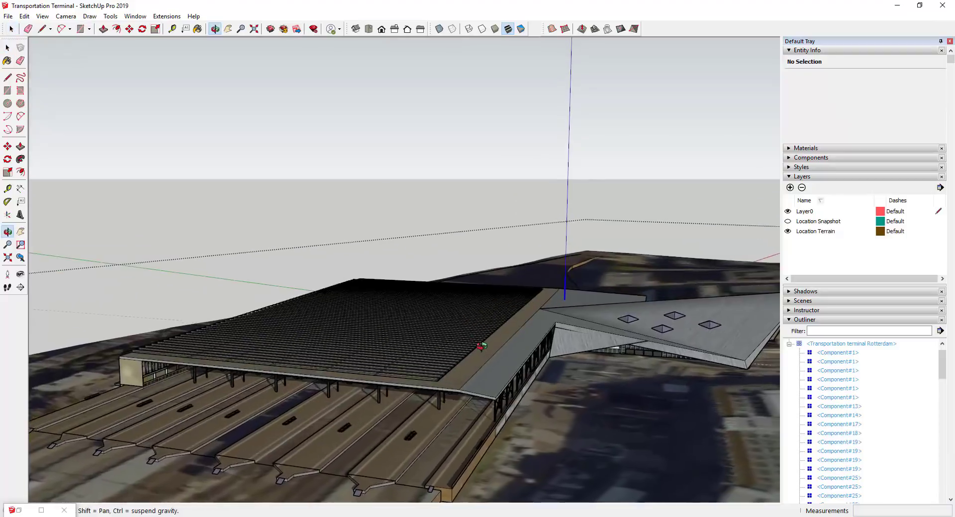
Inspect the cleared tracks, platforms and columns beneath the canopy.
middle_drag(481, 347, 468, 326)
scroll(395, 363, up, 10)
middle_drag(393, 338, 433, 322)
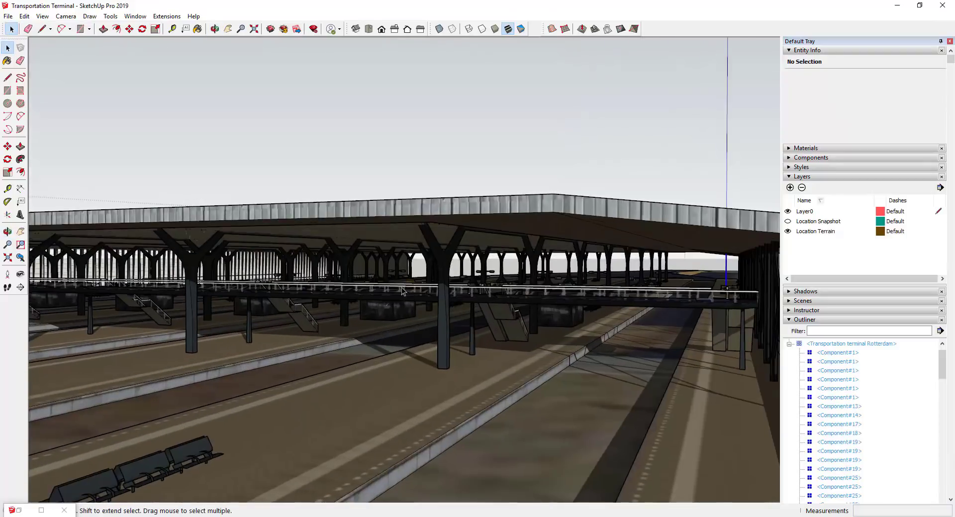
Hide the remaining solid group between the columns beneath the canopy and save the model.
middle_drag(402, 288, 404, 292)
right_click(398, 273)
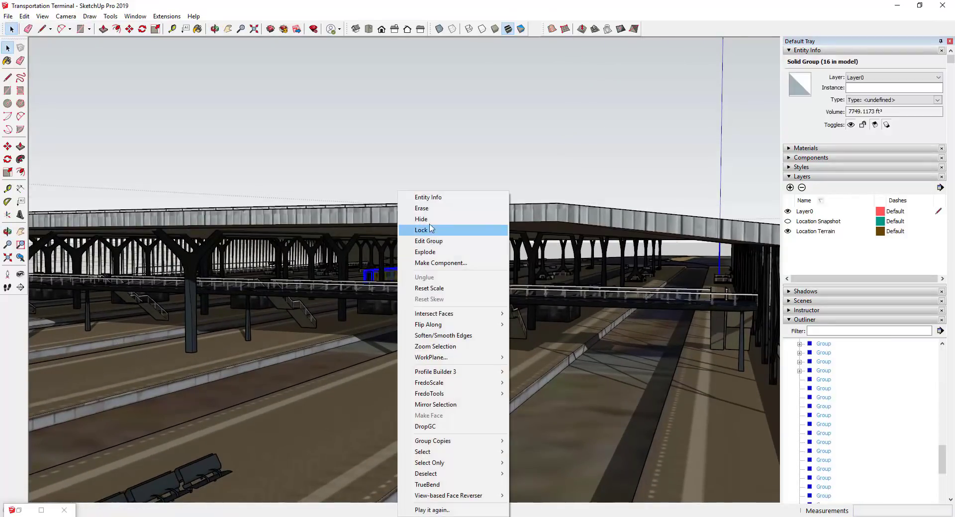
click(429, 222)
middle_drag(472, 307, 436, 313)
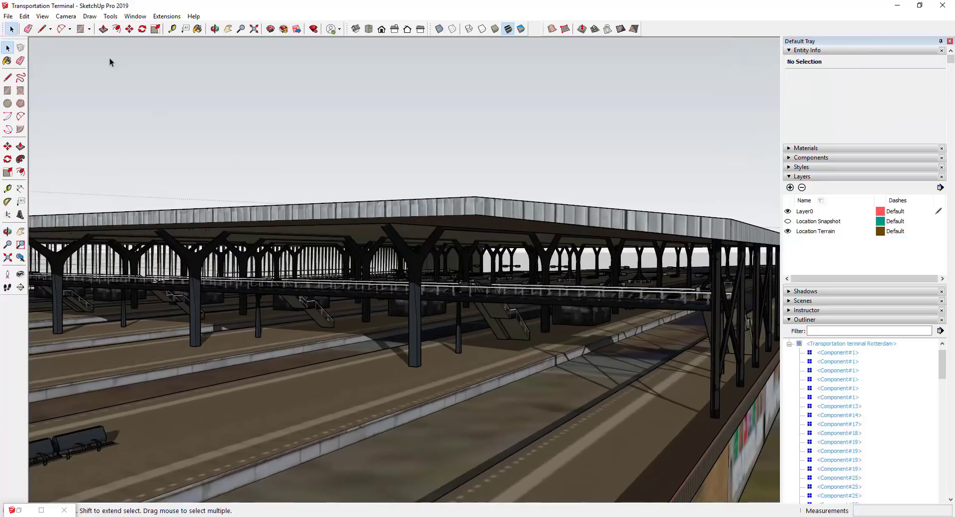
click(8, 16)
click(25, 64)
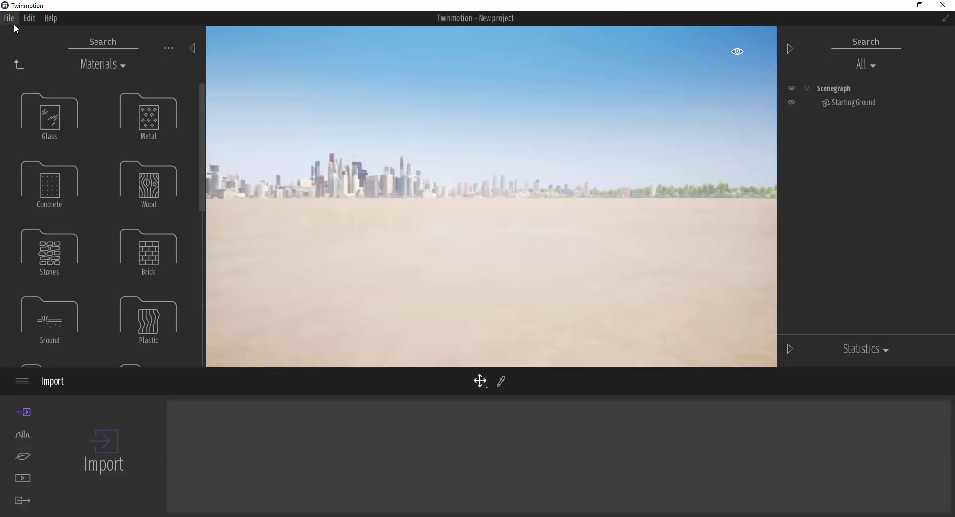
Switch to Twinmotion and start a new scene on the empty starting ground.
click(10, 20)
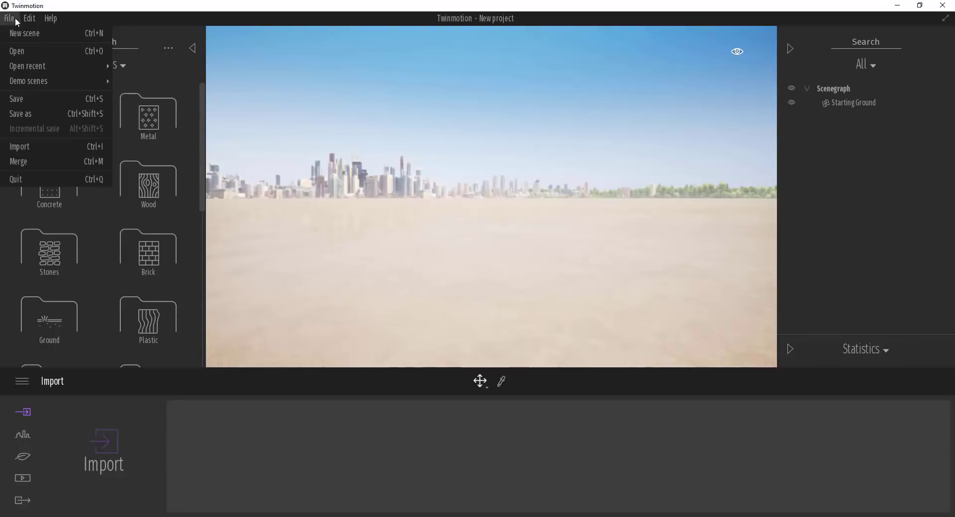
click(11, 31)
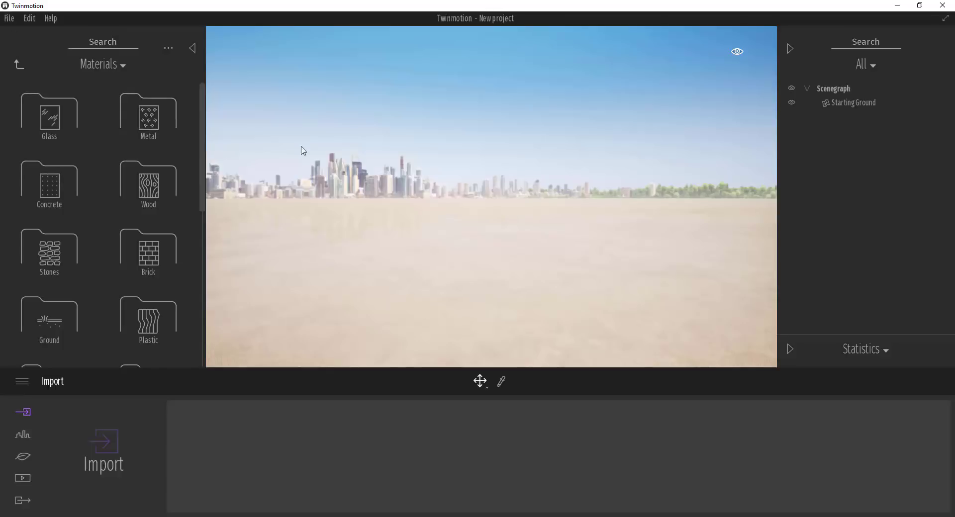
right_drag(546, 293, 519, 260)
click(587, 247)
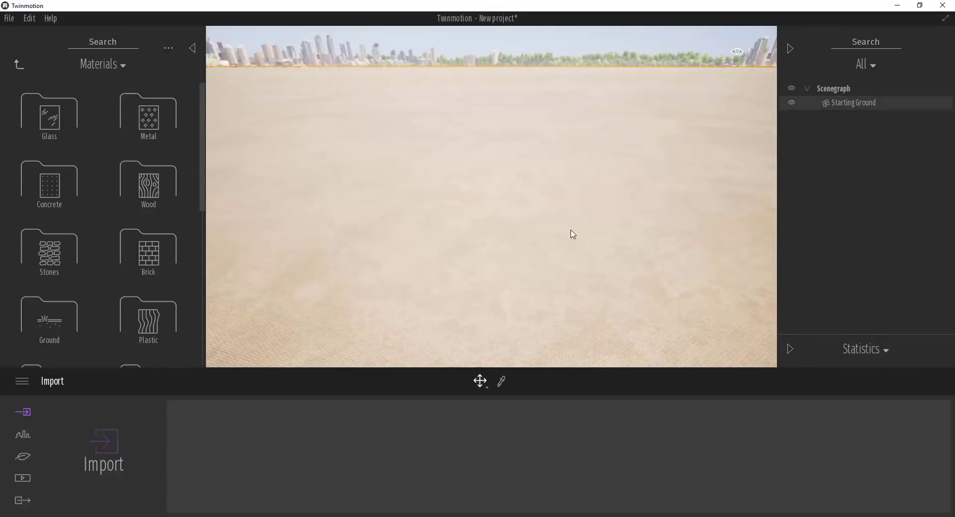
Start a geometry import with its options expanded and choose the Transportation Terminal SketchUp model as the file.
click(109, 445)
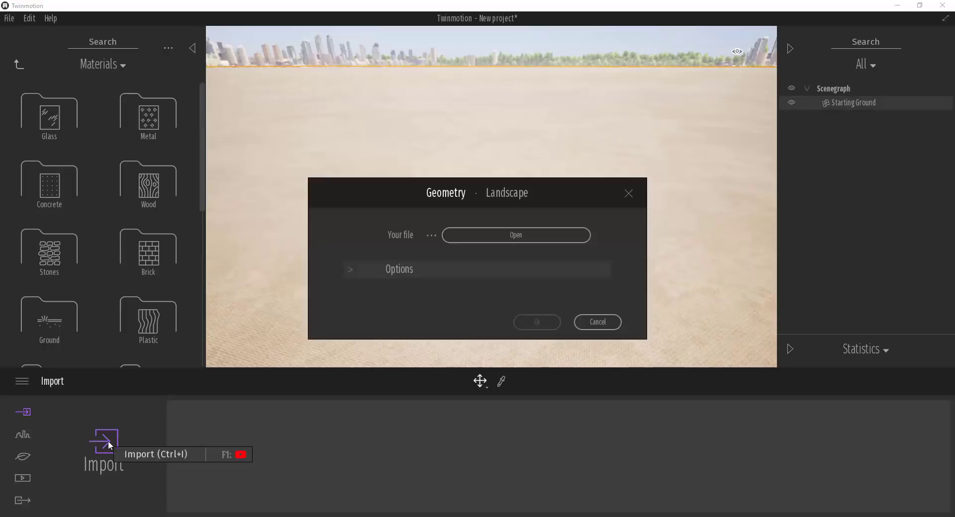
click(382, 270)
click(493, 234)
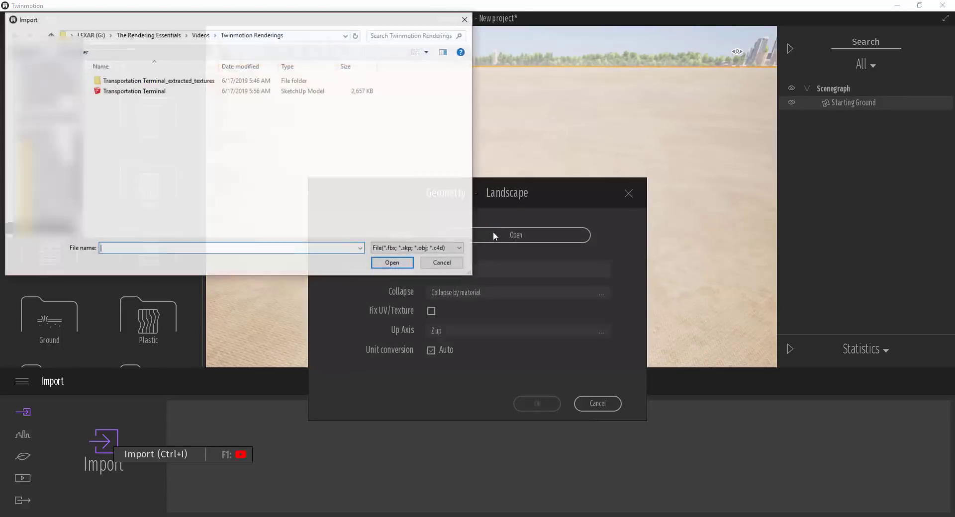
double_click(132, 92)
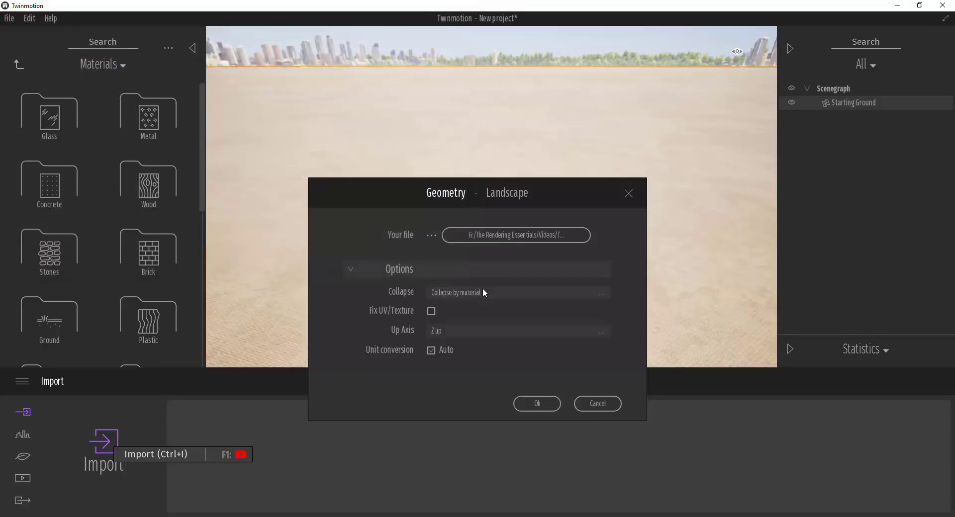
Import the model with Collapse set to Keep hierarchy and Fix UV/Texture enabled.
click(484, 293)
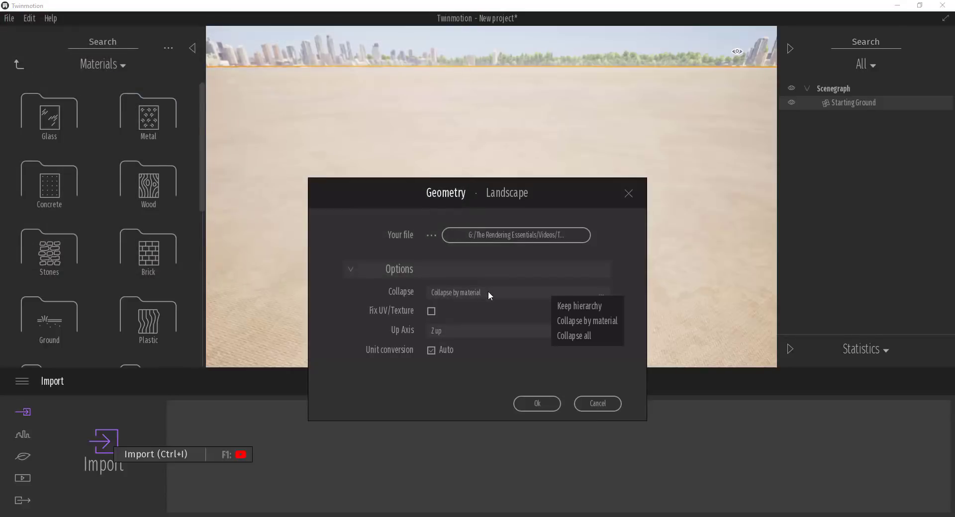
click(584, 312)
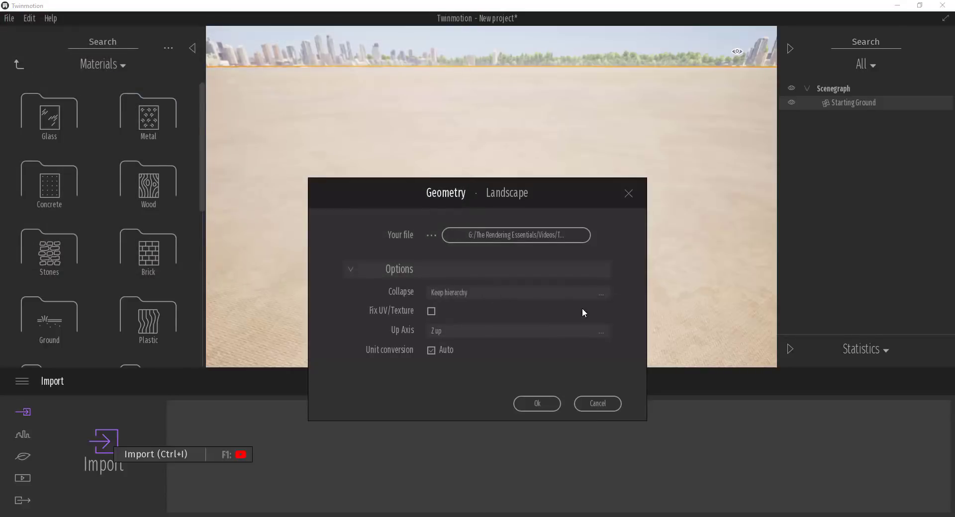
click(457, 294)
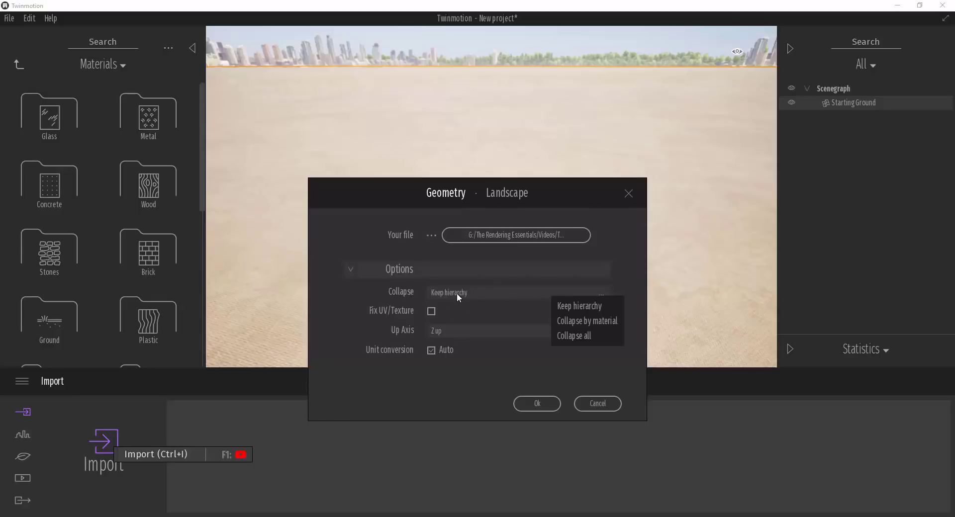
click(430, 313)
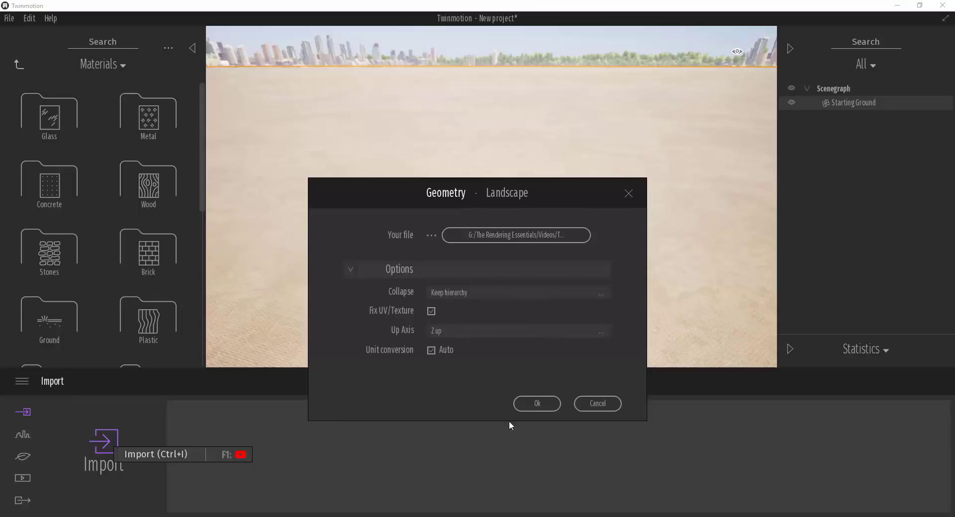
click(537, 404)
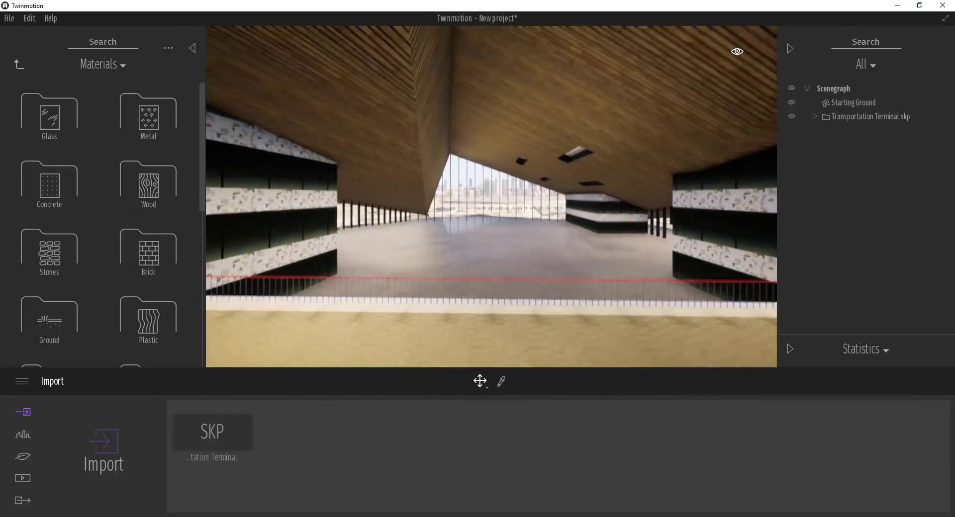
Apply the Square cobblestone material from the manmade ground materials to the yellow platform paving beside the stairs.
right_drag(492, 196, 701, 189)
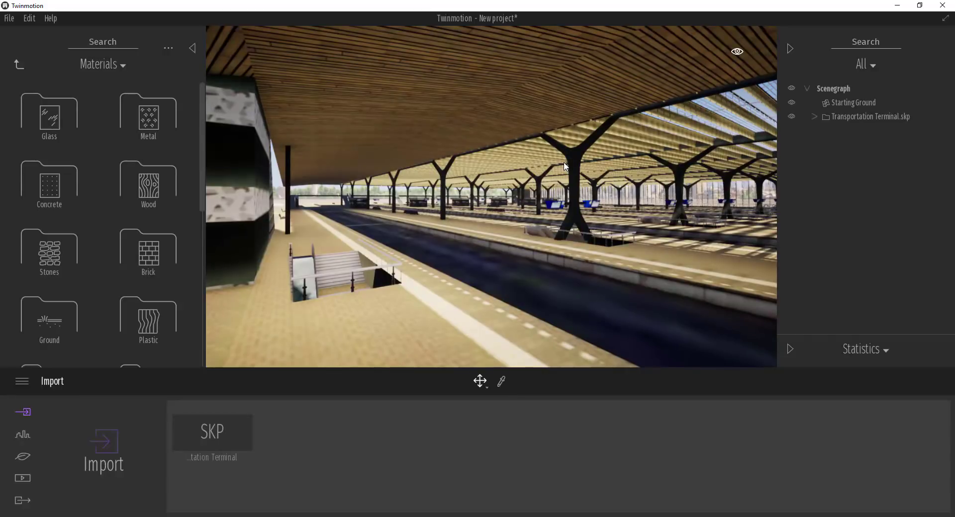
right_drag(453, 157, 408, 219)
drag(453, 160, 452, 170)
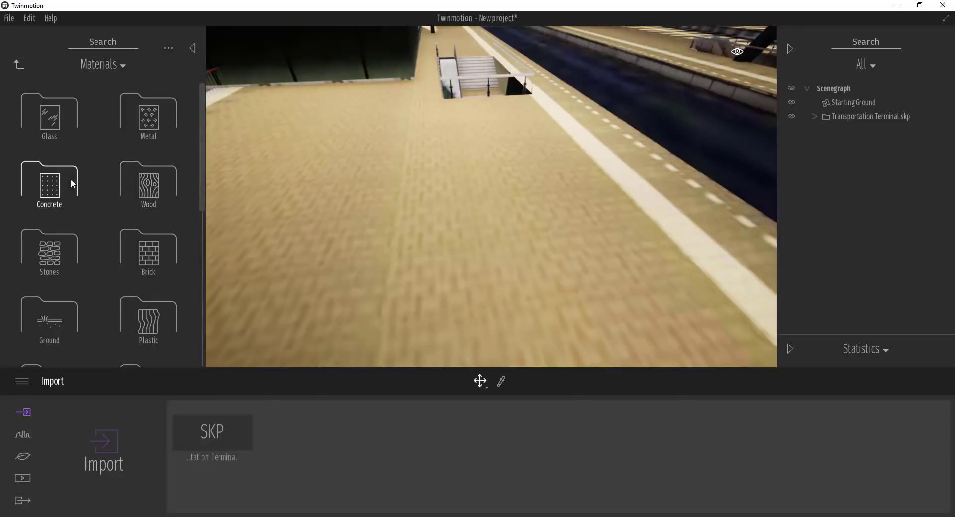
click(140, 256)
scroll(113, 216, down, 2)
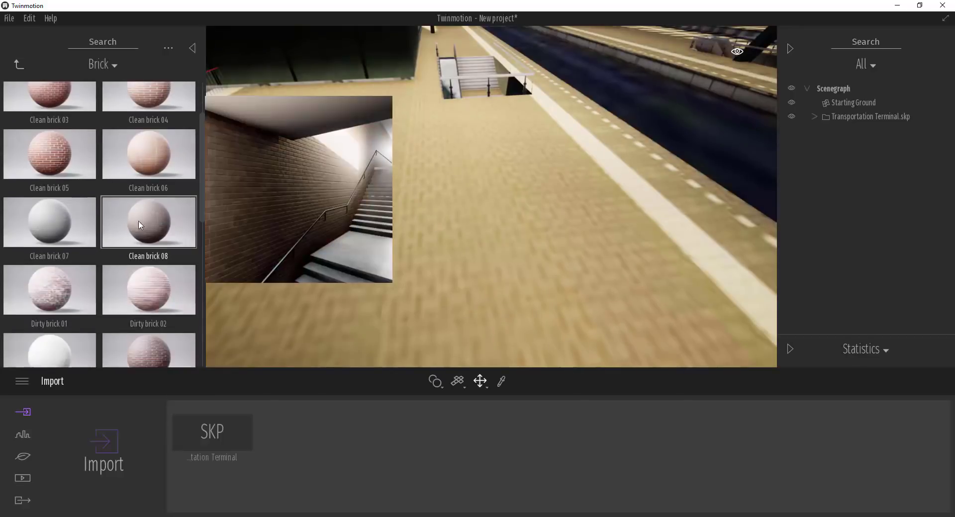
click(20, 63)
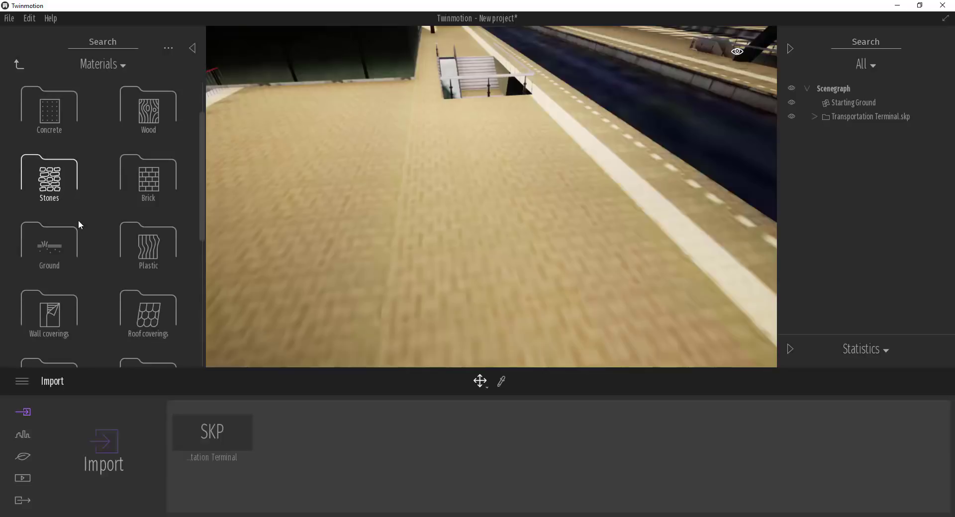
click(56, 256)
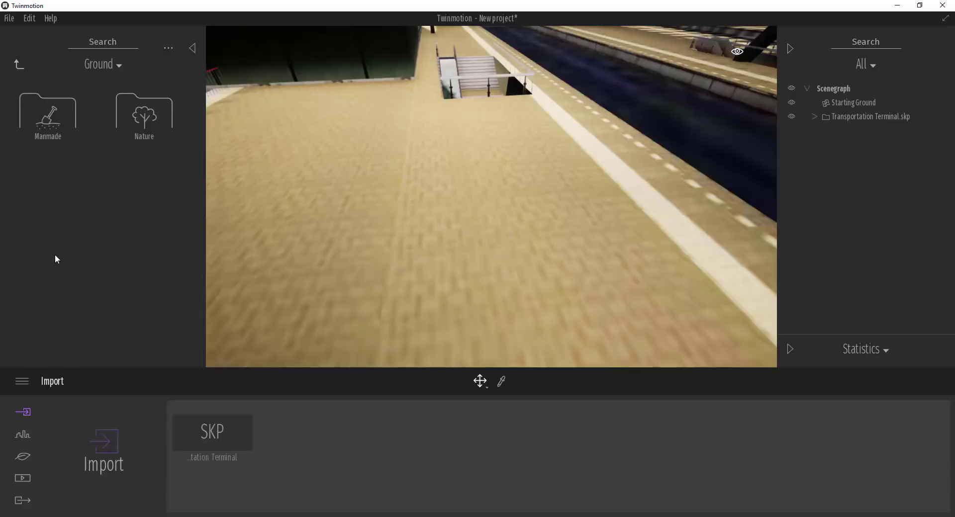
click(30, 118)
scroll(140, 216, down, 2)
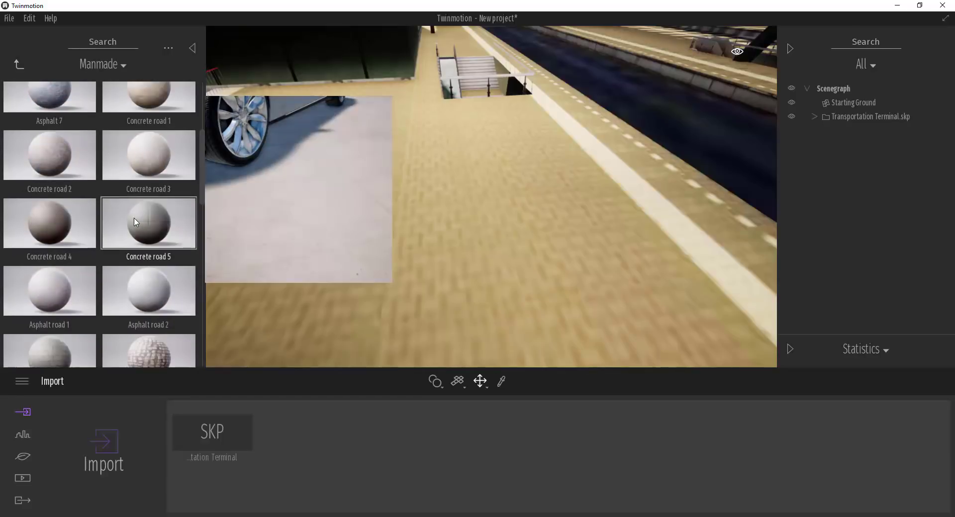
scroll(135, 222, down, 6)
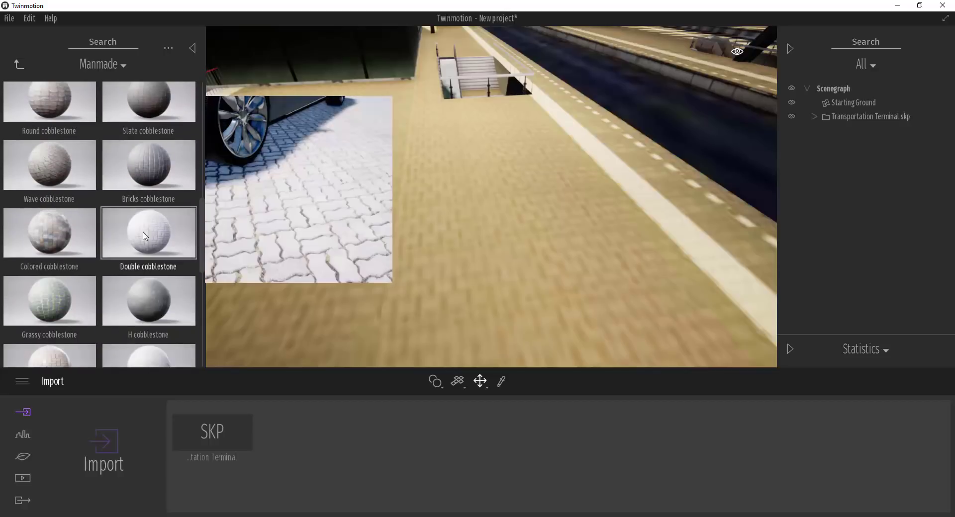
scroll(146, 199, down, 4)
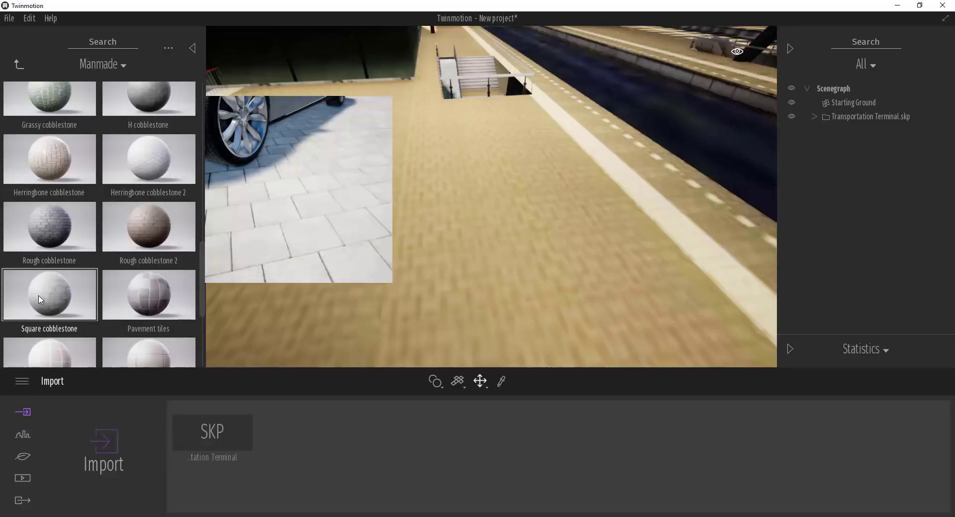
drag(42, 300, 429, 244)
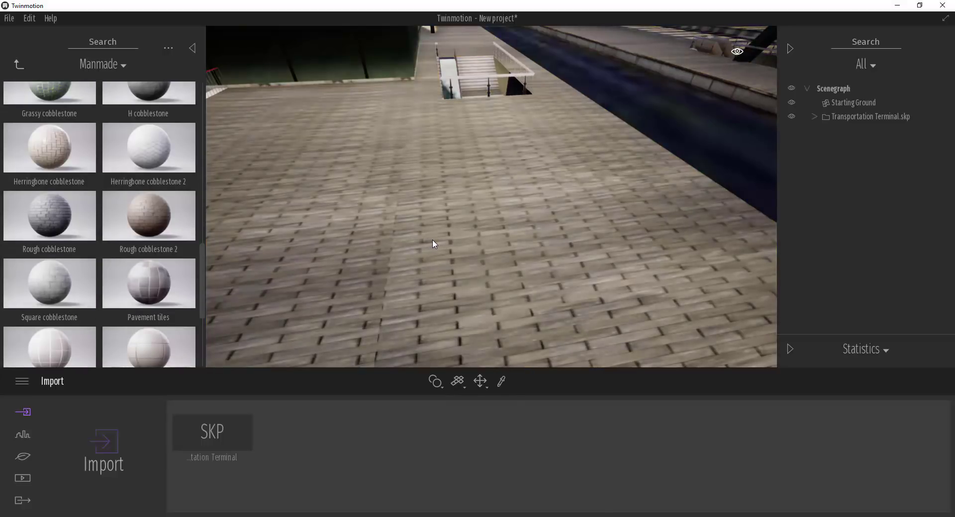
Adjust the platform cobblestone's texture scale and offset it by -0.29 in X and 0.50 in Y.
click(510, 251)
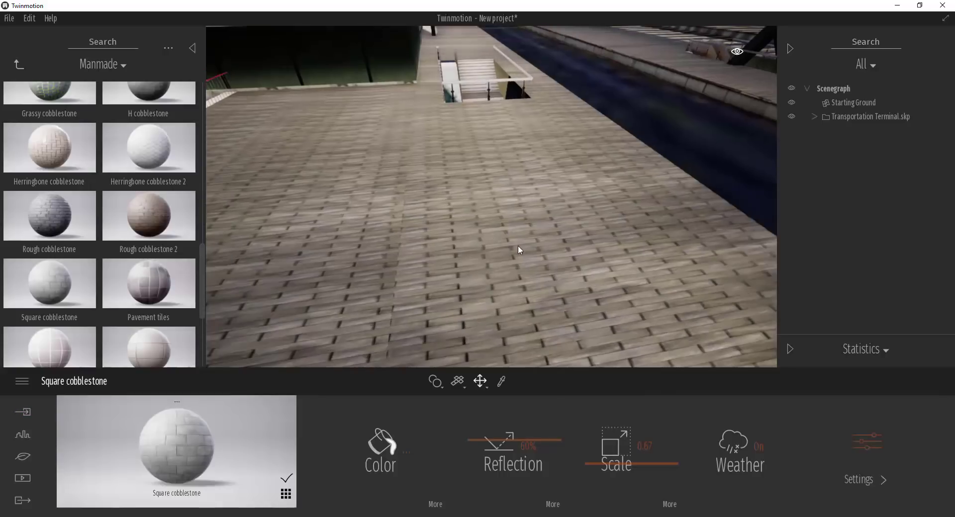
right_drag(519, 247, 664, 284)
drag(656, 462, 629, 463)
click(670, 505)
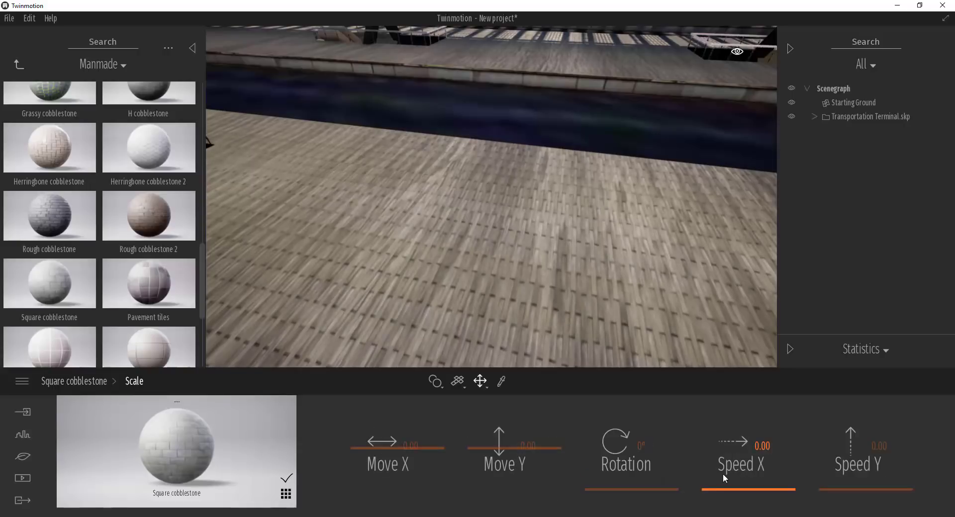
drag(518, 448, 517, 427)
drag(367, 448, 367, 461)
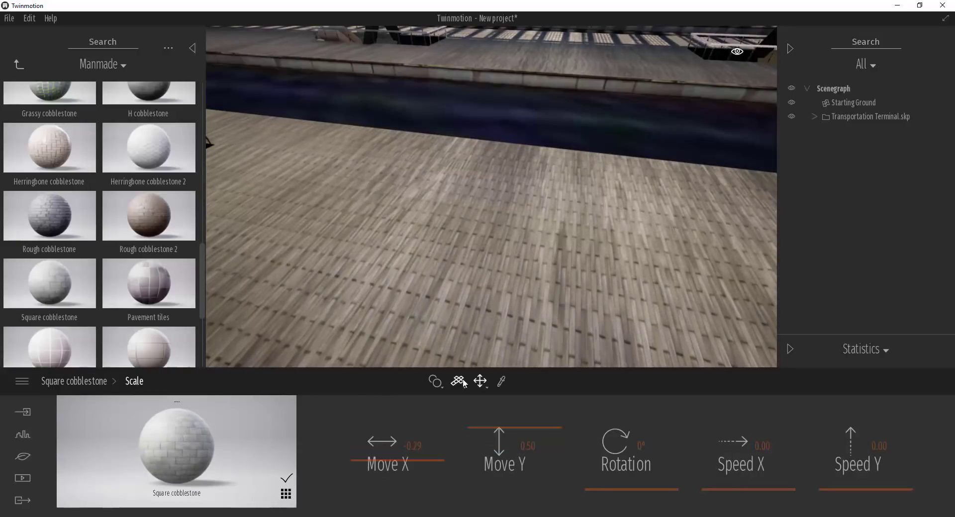
Set the texture projection to Cubic uv and reapply Square cobblestone to the platform paving.
click(463, 382)
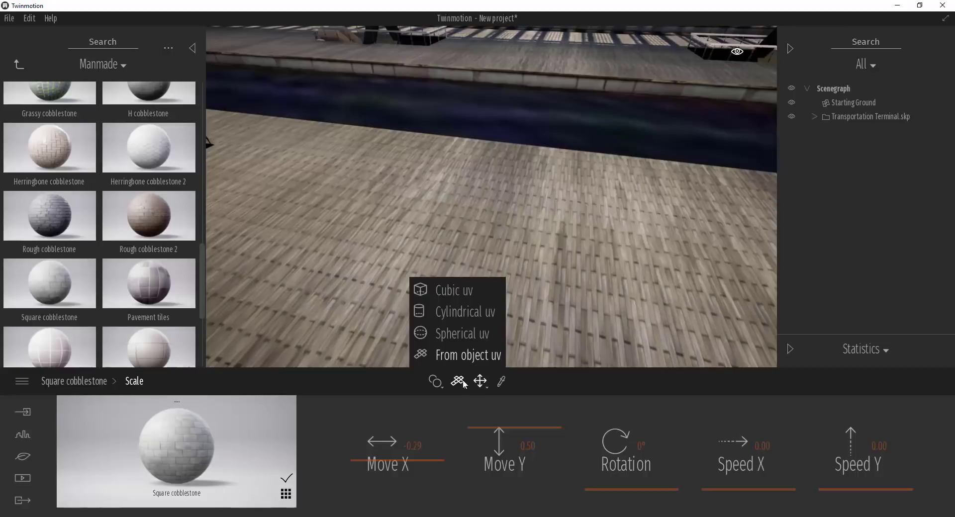
click(450, 334)
click(457, 382)
click(459, 297)
drag(177, 437, 449, 268)
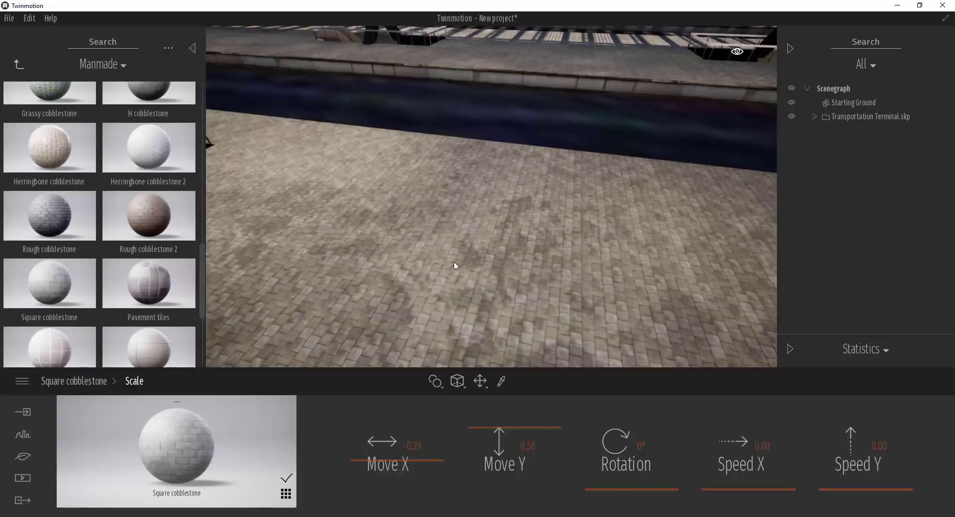
click(457, 382)
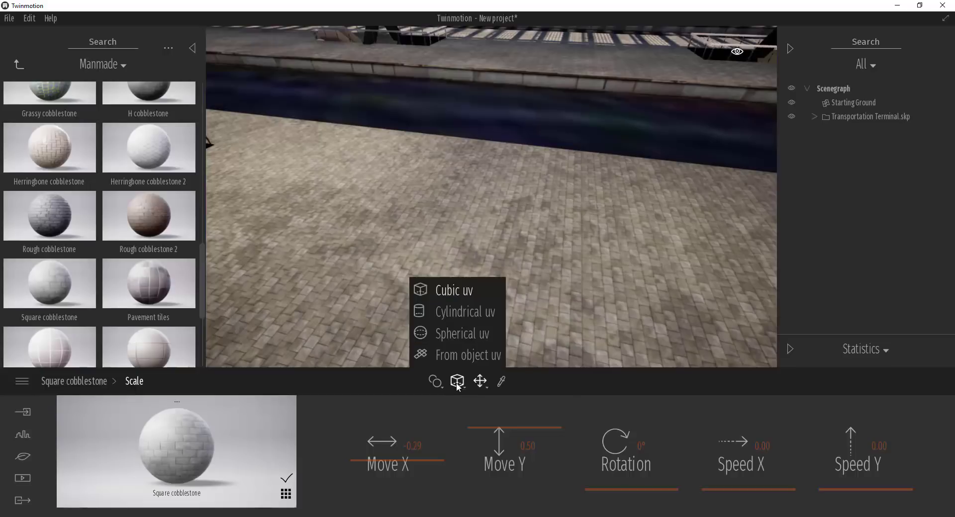
click(457, 385)
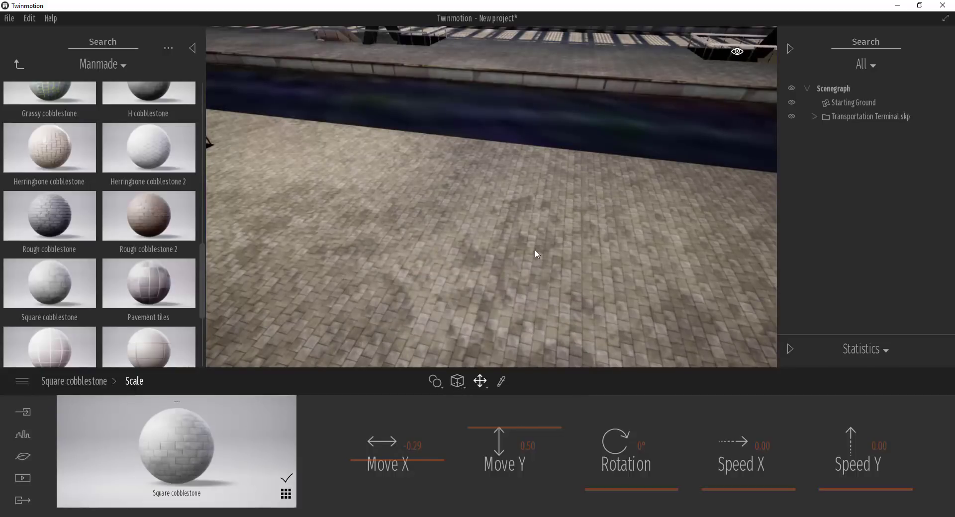
shift+middle_drag(488, 224, 380, 189)
shift+middle_drag(547, 251, 536, 253)
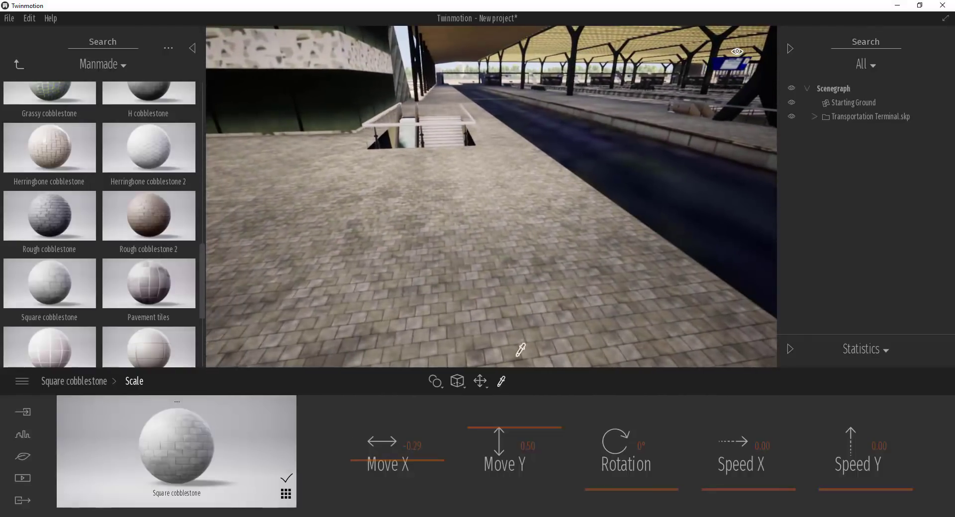
click(458, 383)
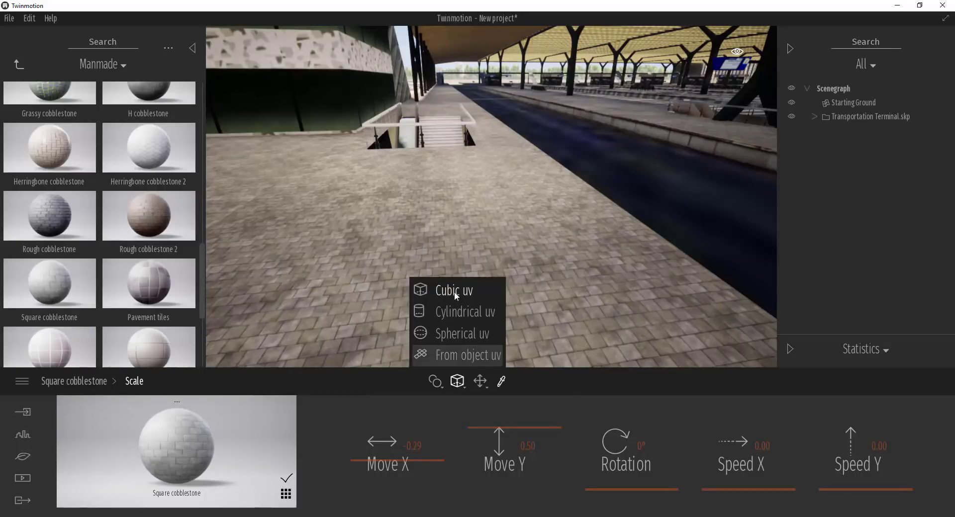
Replace the Google Earth Snapshot surface of the track bed with the Asphalt 4 material and select it for adjustment.
right_drag(572, 265, 583, 229)
click(581, 210)
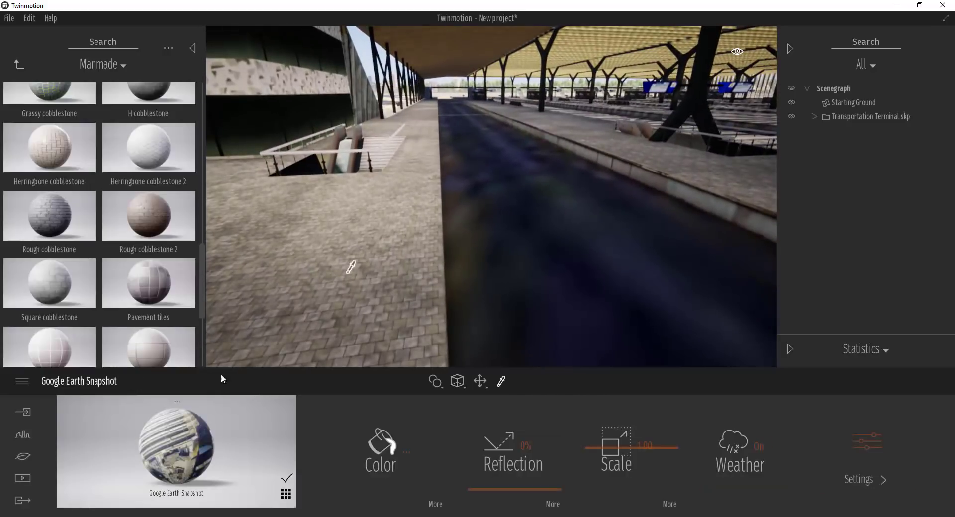
mouse_move(141, 242)
scroll(141, 242, down, 1)
drag(202, 302, 202, 131)
mouse_move(139, 201)
drag(133, 173, 563, 233)
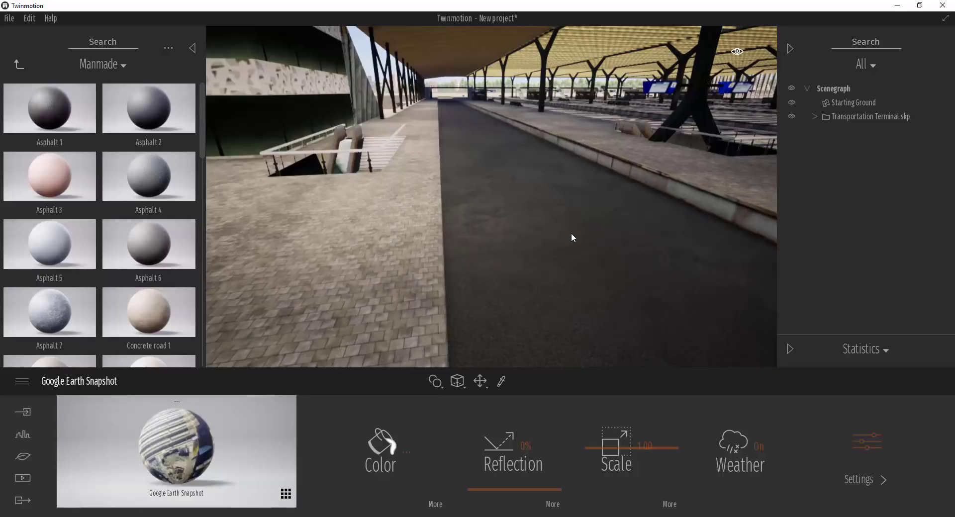
click(571, 233)
right_drag(571, 233, 363, 233)
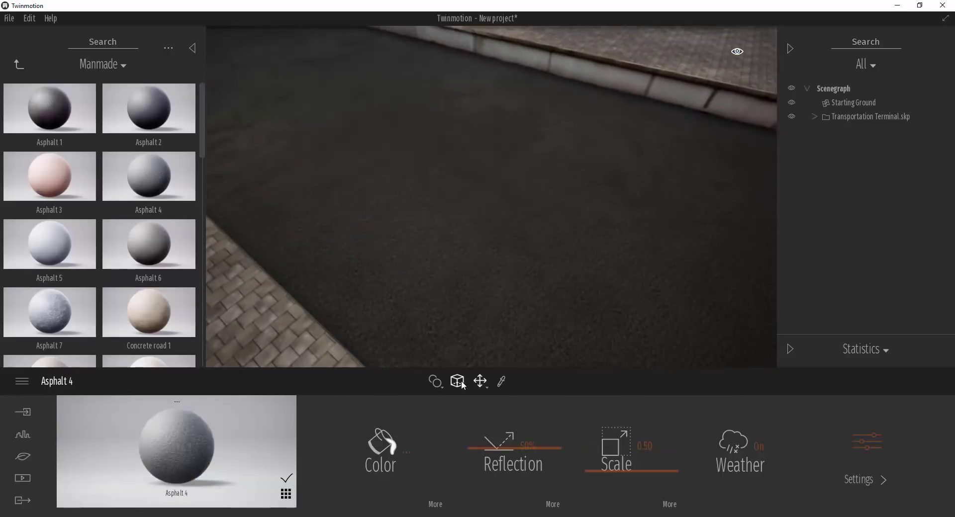
Apply the Concrete road 3 material to the raised platform surface beside the asphalt lane.
right_drag(528, 210, 539, 258)
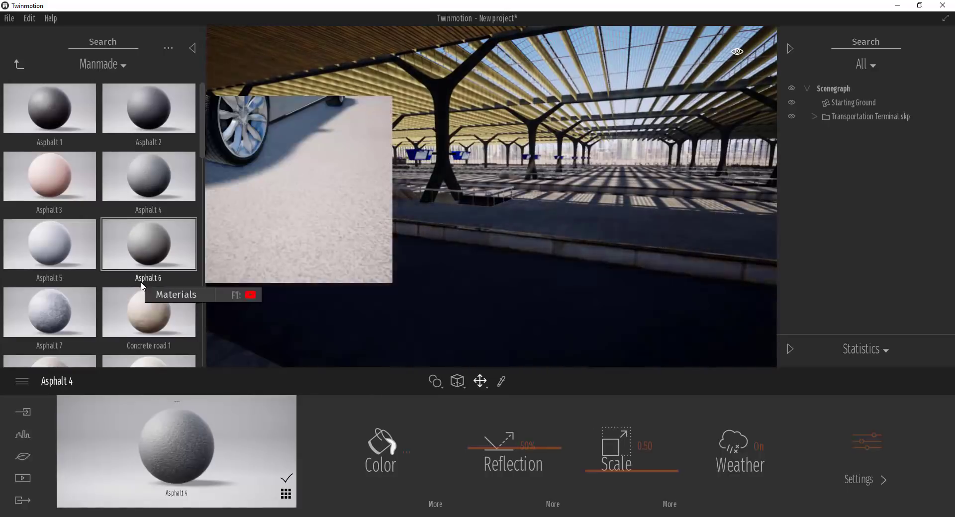
scroll(143, 300, down, 3)
drag(152, 279, 506, 264)
drag(148, 211, 543, 246)
Apply the AW 60x240 SR ceiling material to the wooden underside of the large canopy roof.
right_drag(542, 246, 527, 224)
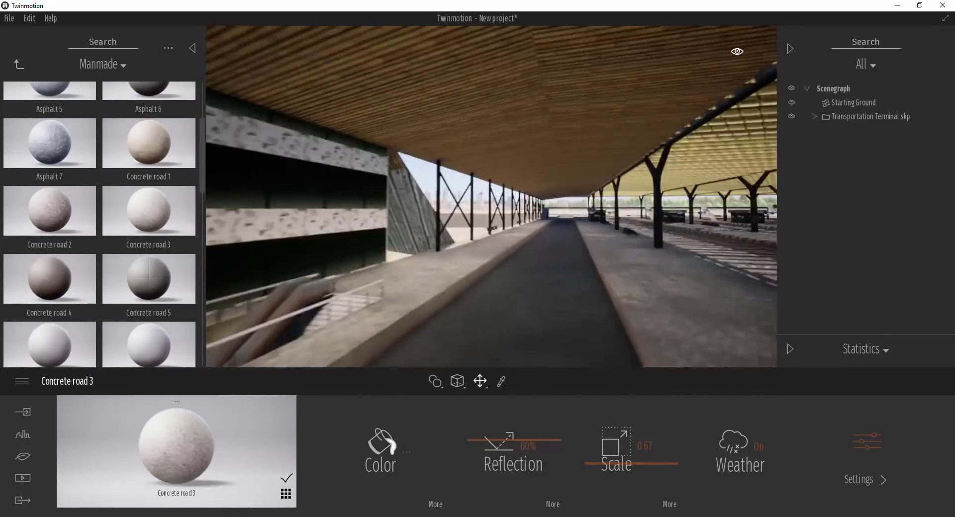
key(Up)
key(Down)
right_drag(542, 256, 562, 253)
key(Up)
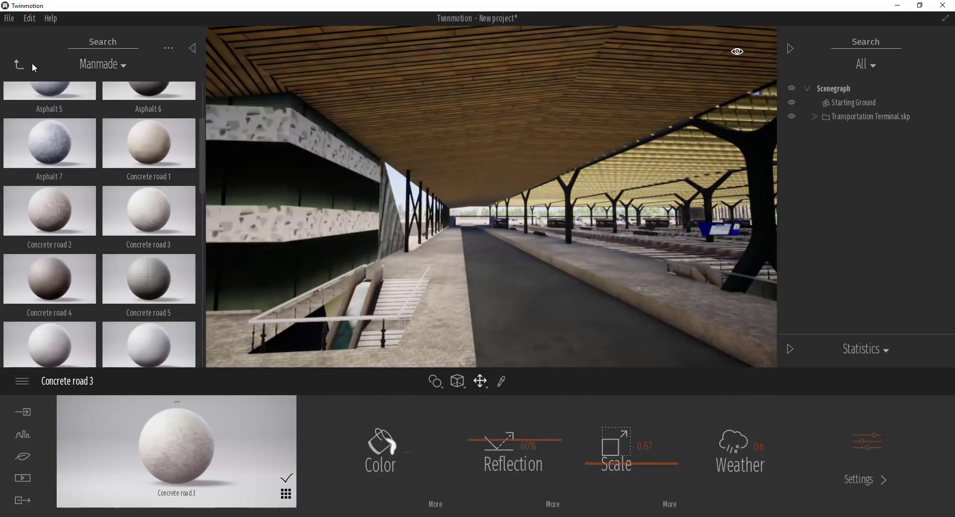
click(17, 63)
click(16, 63)
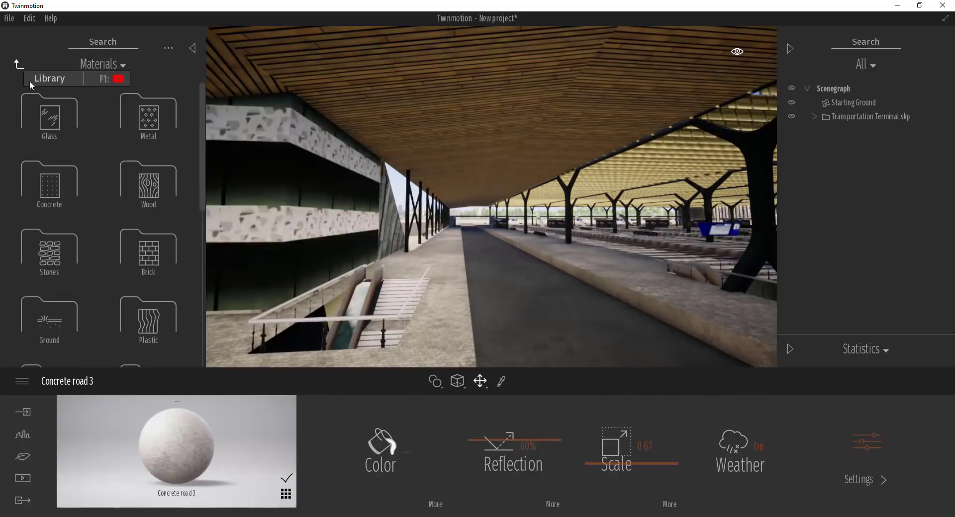
scroll(112, 215, down, 3)
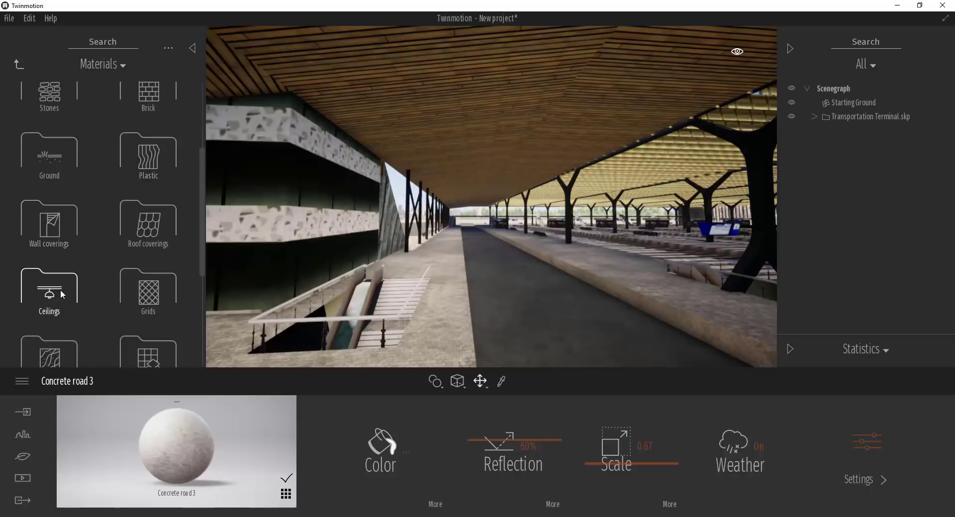
click(58, 274)
scroll(159, 237, down, 6)
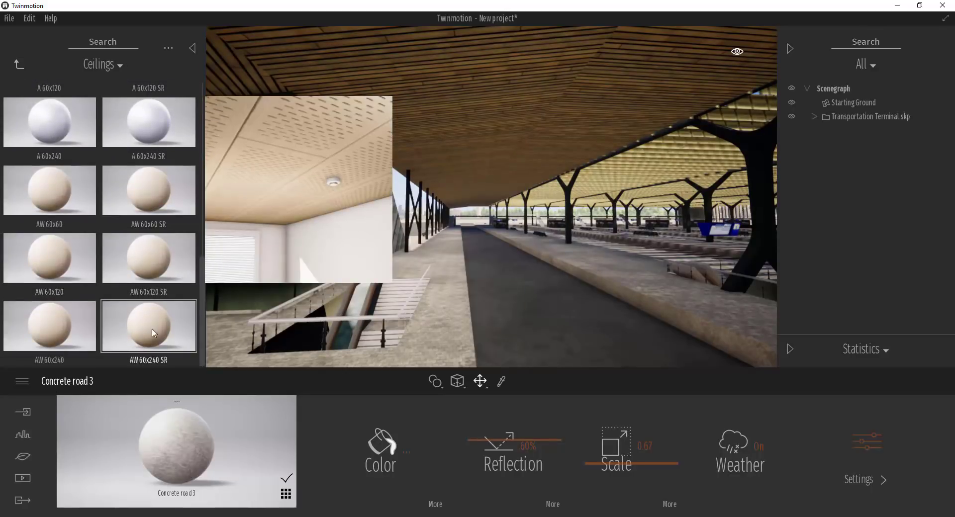
drag(151, 331, 494, 145)
Apply the AW 60x60 ceiling material to the yellow roof slats and increase its texture scale.
right_drag(500, 140, 703, 143)
right_drag(487, 147, 484, 146)
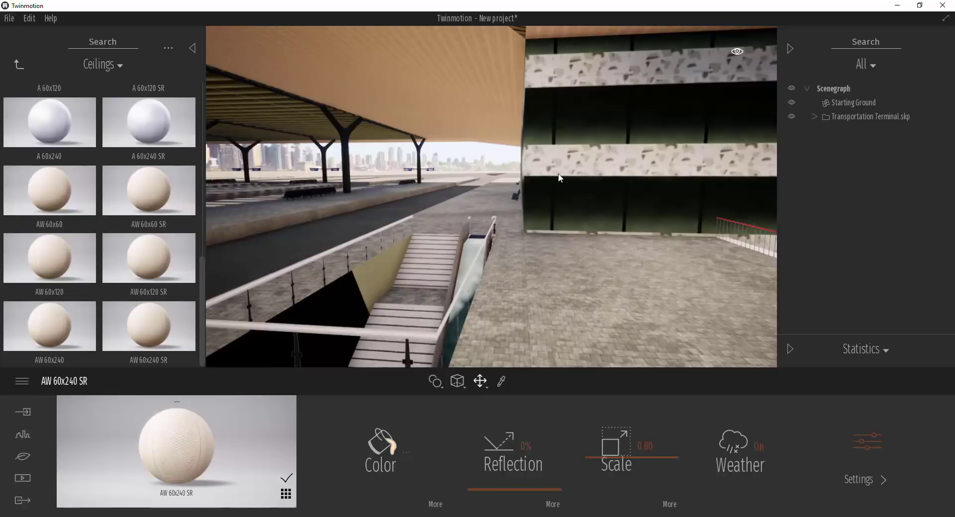
right_drag(570, 154, 396, 147)
key(w)
right_drag(562, 197, 502, 200)
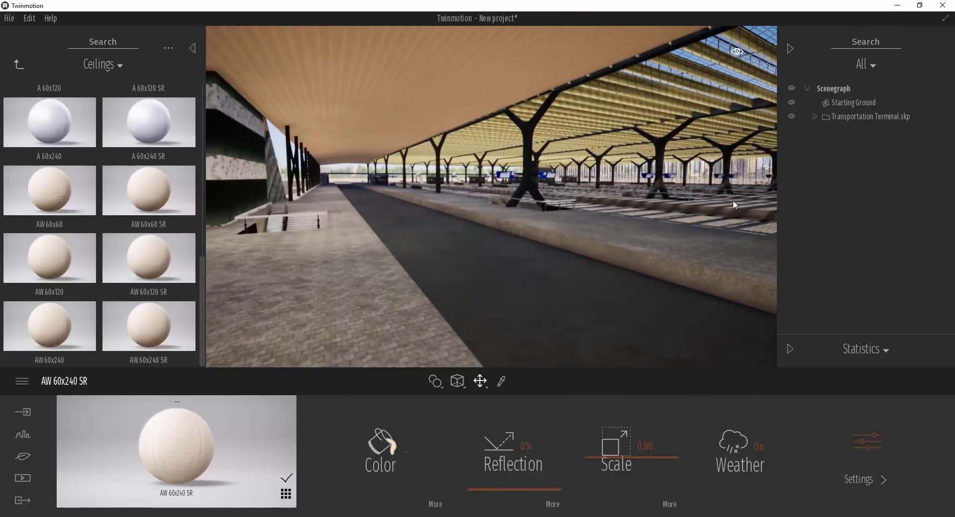
right_drag(626, 209, 664, 164)
key(w)
key(a)
key(w)
key(w)
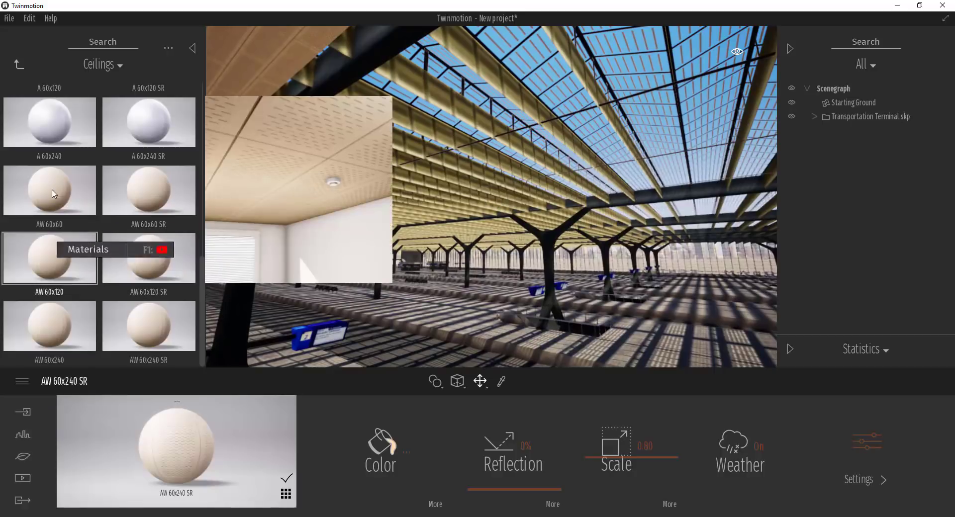
drag(53, 185, 445, 112)
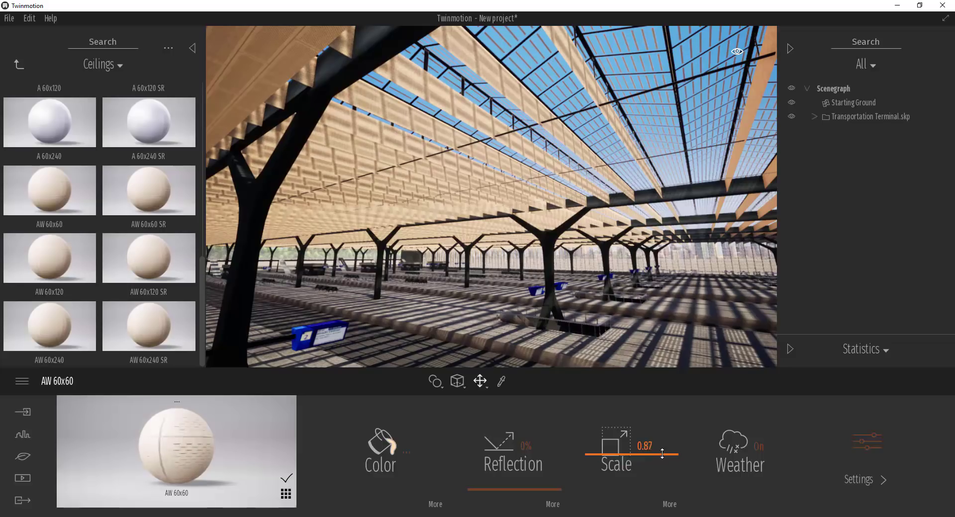
drag(663, 452, 663, 447)
Place a City bus 01 on the asphalt lane beside the platform and turn it to face the opposite direction.
key(s)
right_drag(592, 259, 615, 273)
key(s)
key(s)
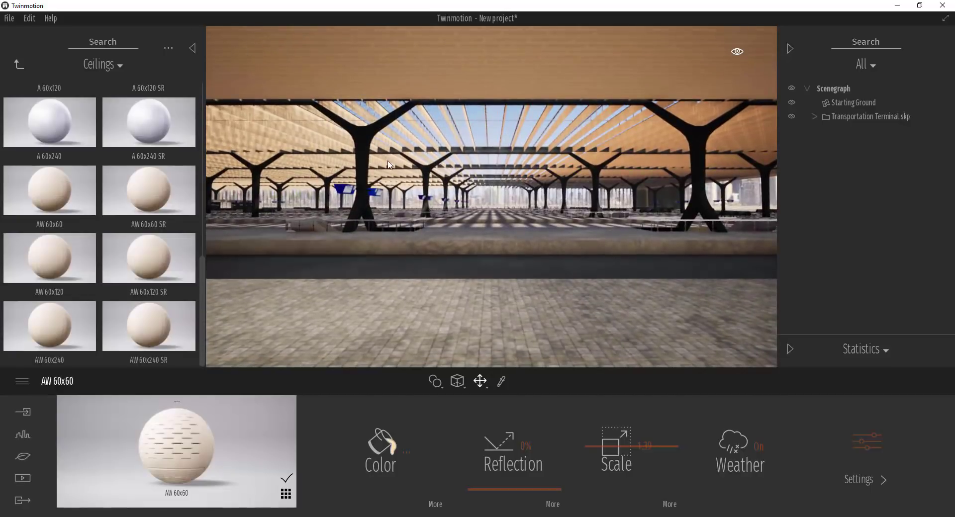
right_drag(454, 190, 557, 203)
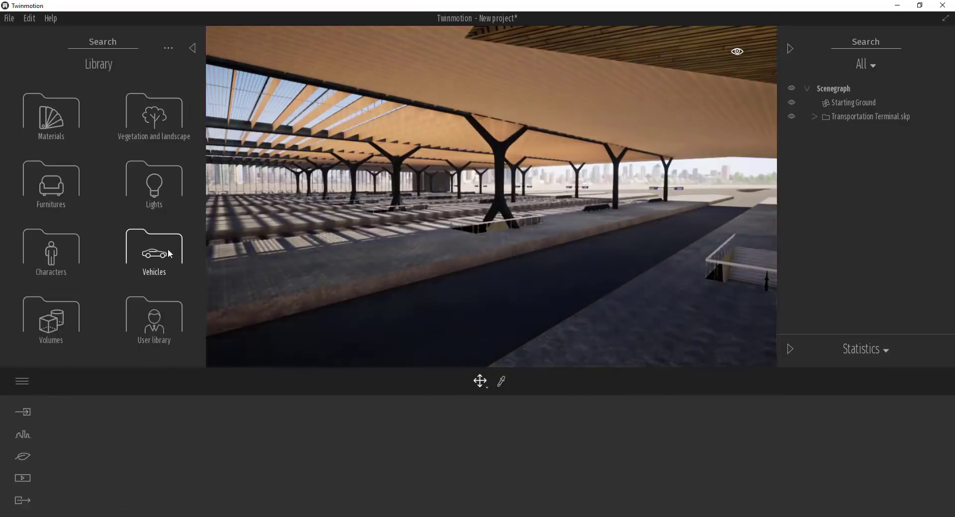
click(170, 253)
click(149, 119)
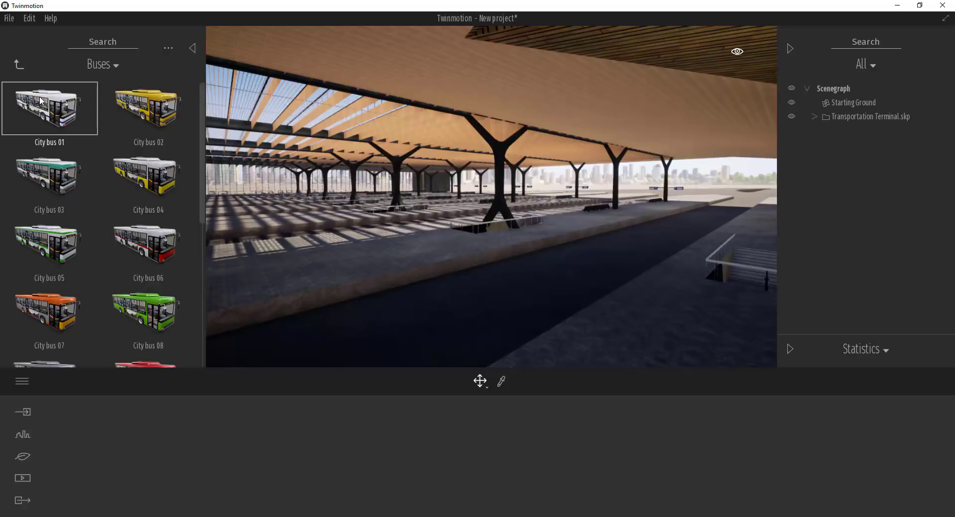
drag(56, 107, 612, 260)
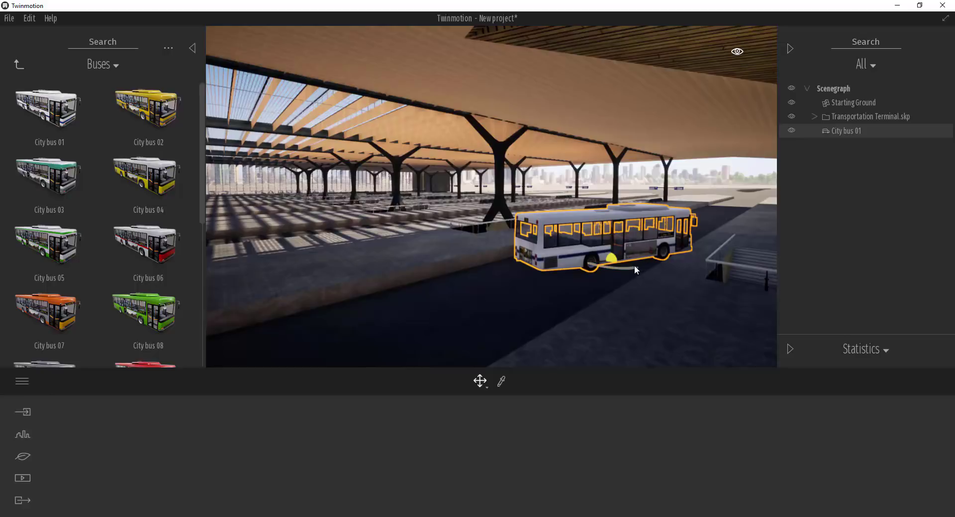
drag(620, 269, 504, 277)
right_drag(504, 276, 665, 332)
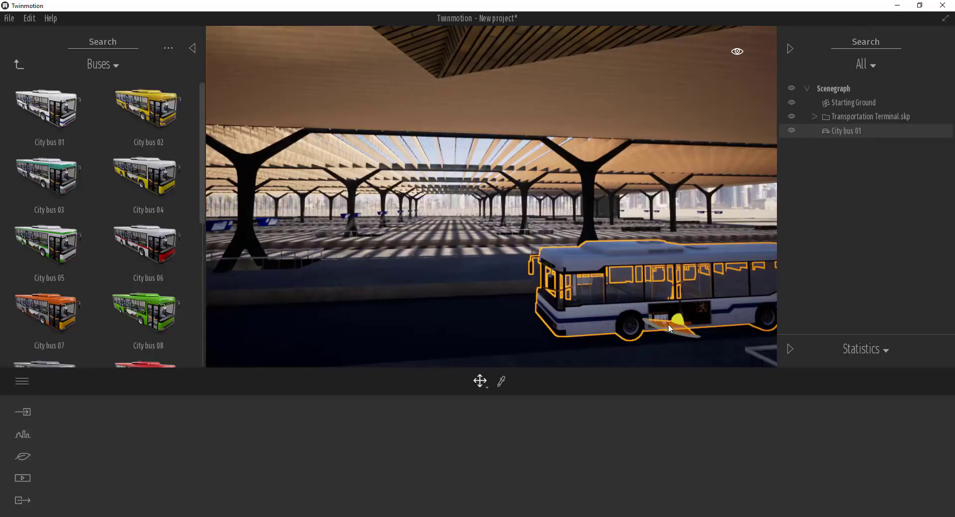
Place a City bus 08 on a lane under the slatted roof and rotate it to face the opposite direction.
right_drag(577, 328, 713, 326)
key(w)
drag(348, 311, 339, 310)
drag(149, 311, 492, 268)
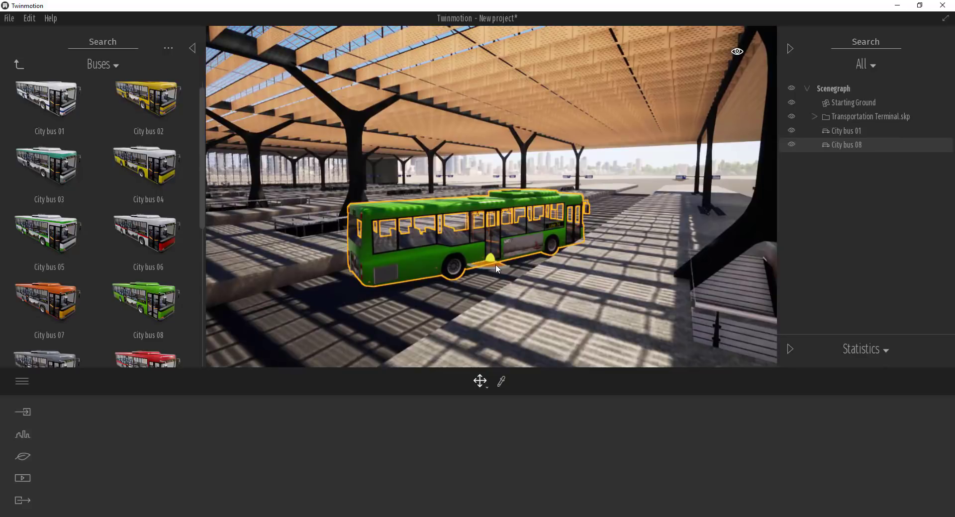
click(489, 270)
click(490, 271)
text(16)
key(Return)
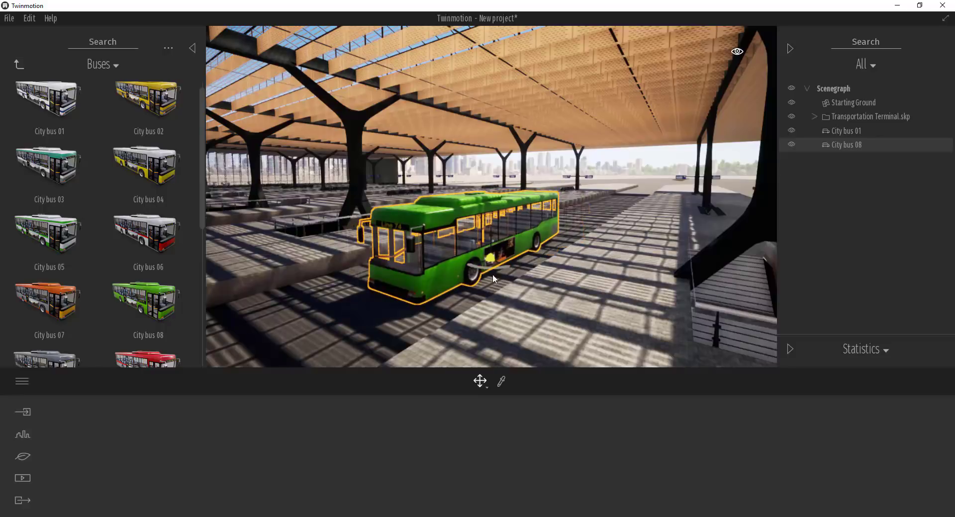
right_drag(528, 285, 562, 264)
scroll(572, 262, up, 2)
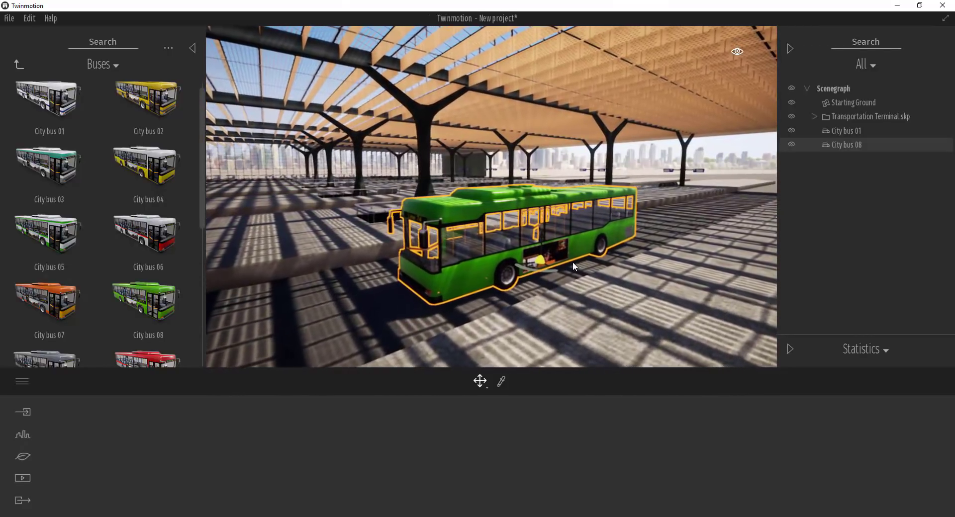
click(737, 51)
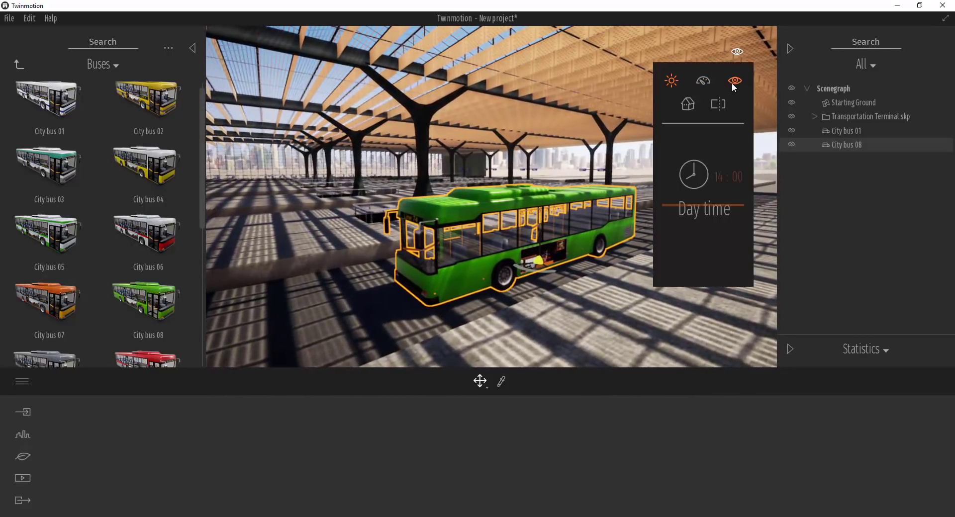
click(703, 198)
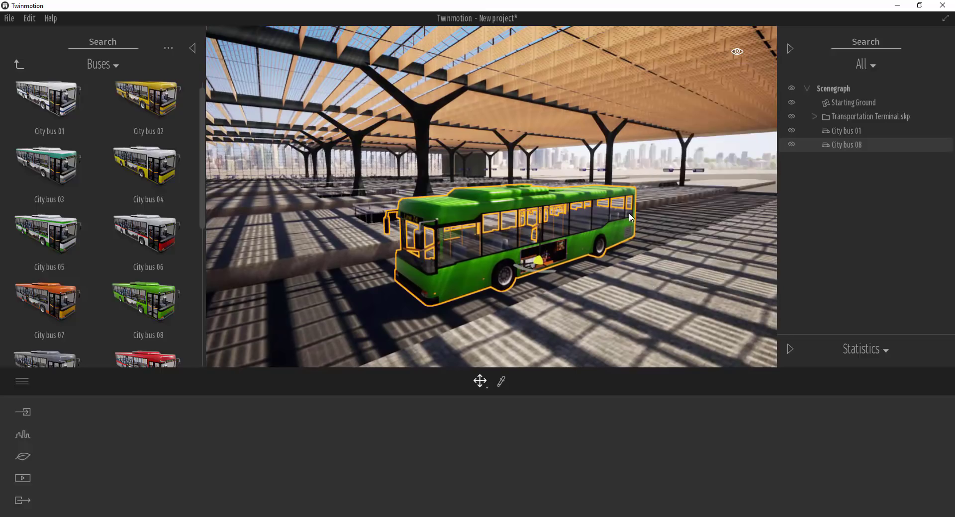
Move the green bus along its lane and duplicate it once with the Copy option at a spacing of 86.73 ft.
key(d)
right_drag(612, 213, 500, 228)
key(a)
key(s)
drag(537, 250, 227, 264)
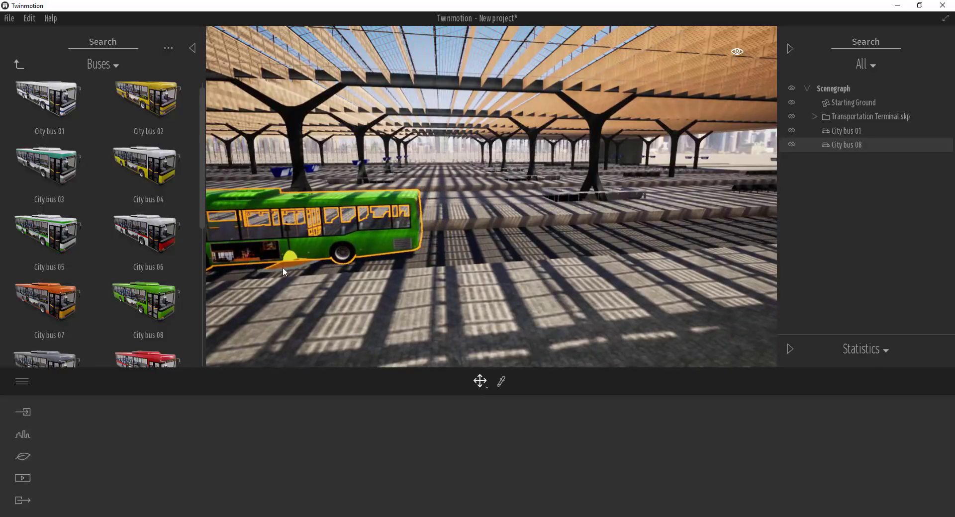
shift+drag(286, 264, 719, 250)
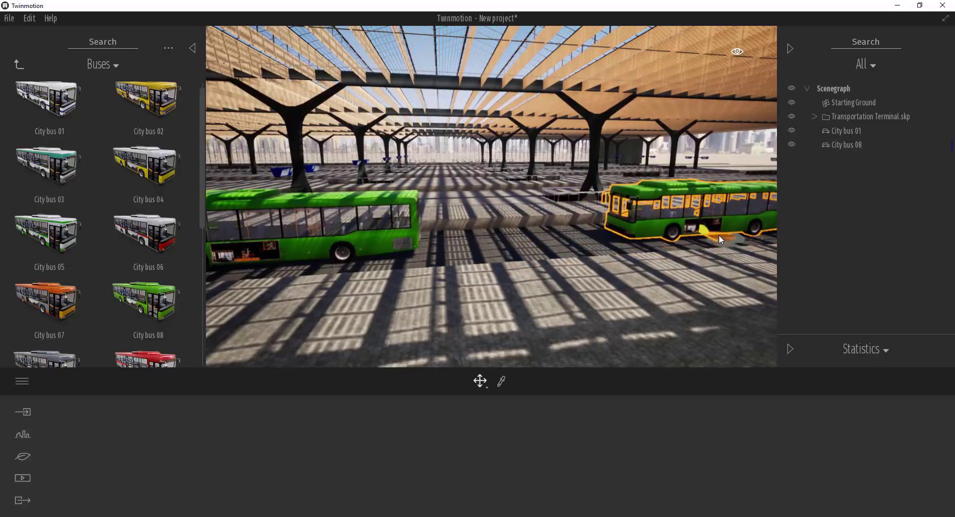
click(722, 237)
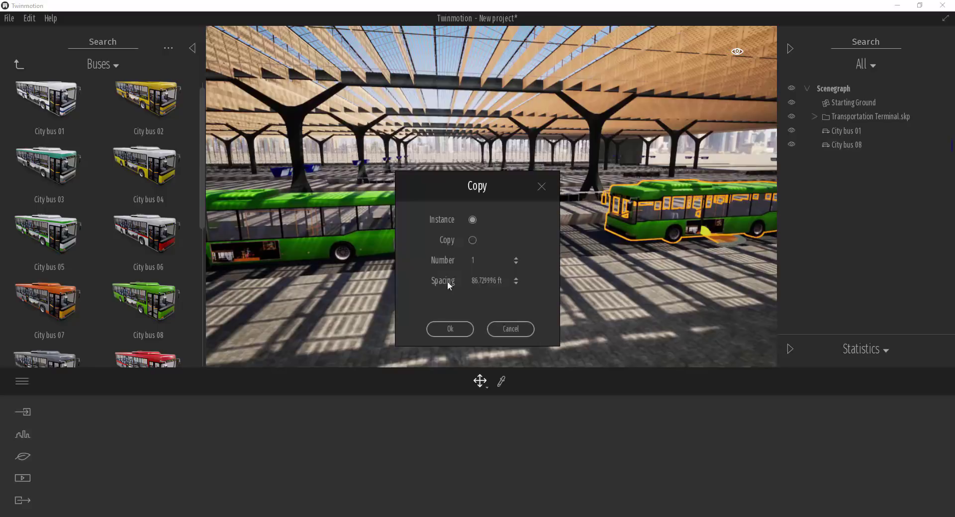
click(473, 240)
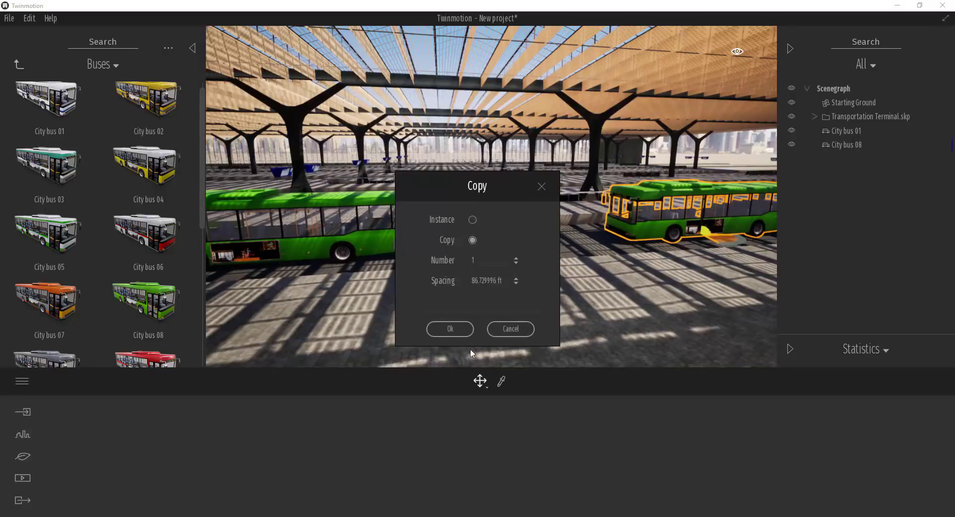
click(451, 329)
Find the bus models in the library and place a City bus 010 on another lane under the roof.
right_drag(604, 229, 677, 213)
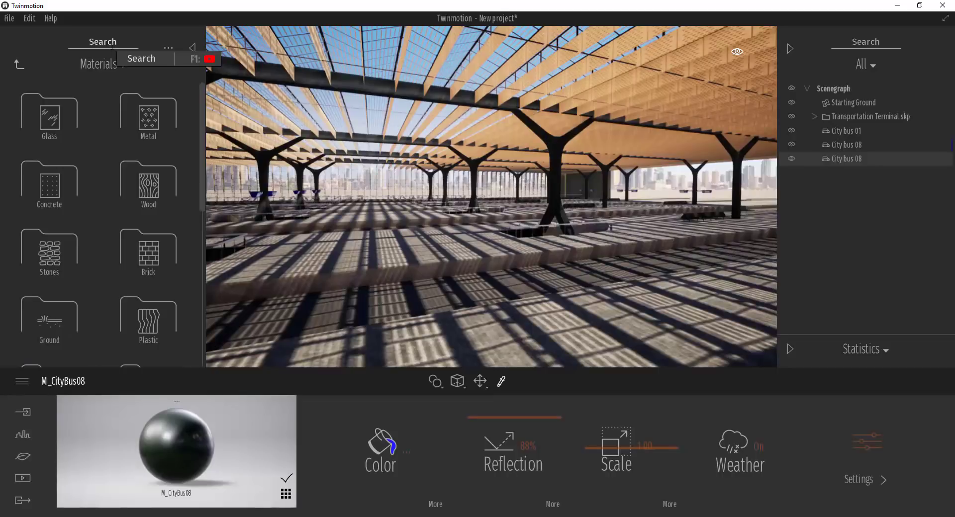
click(111, 44)
text(bus)
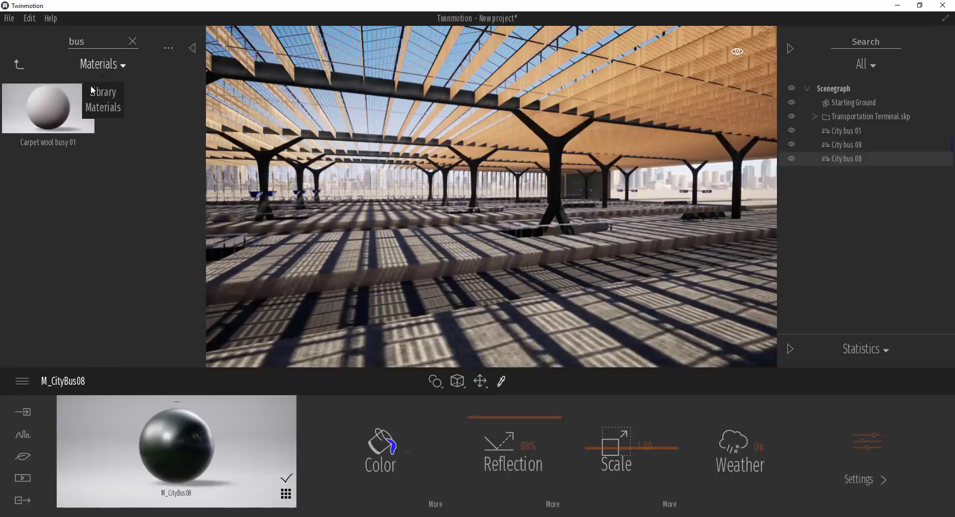
click(91, 92)
click(159, 256)
click(152, 239)
scroll(142, 235, down, 2)
drag(147, 286, 580, 270)
Duplicate the red City bus 010 once along its lane and select the white bus in the front lane.
shift+middle_drag(581, 270, 646, 266)
right_drag(646, 267, 592, 248)
shift+drag(592, 238, 344, 241)
click(450, 328)
right_drag(458, 279, 431, 291)
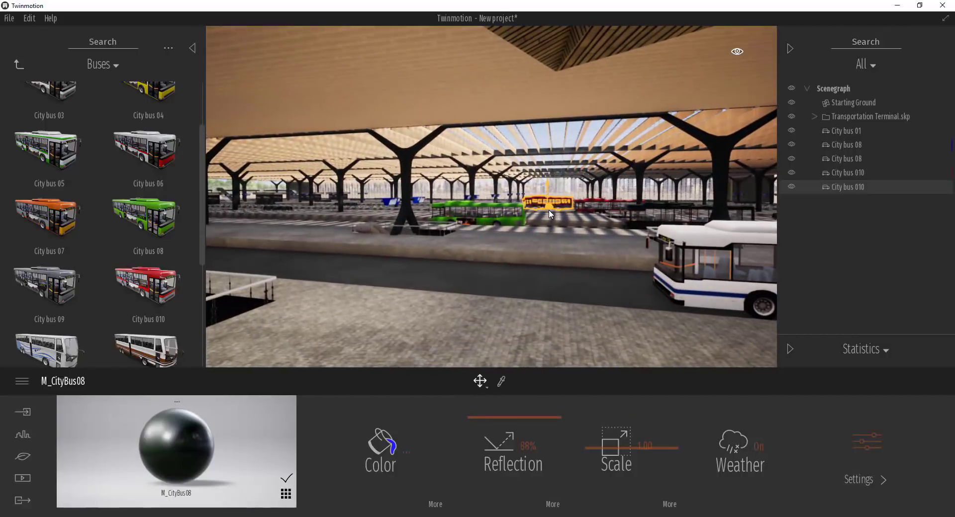
click(699, 282)
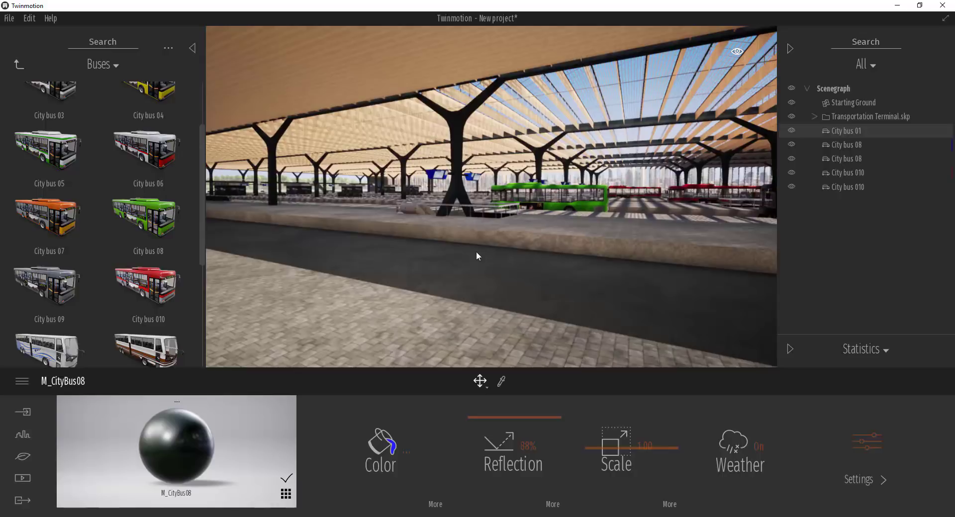
Draw a Character path along the concrete platform beside the asphalt lane.
click(107, 64)
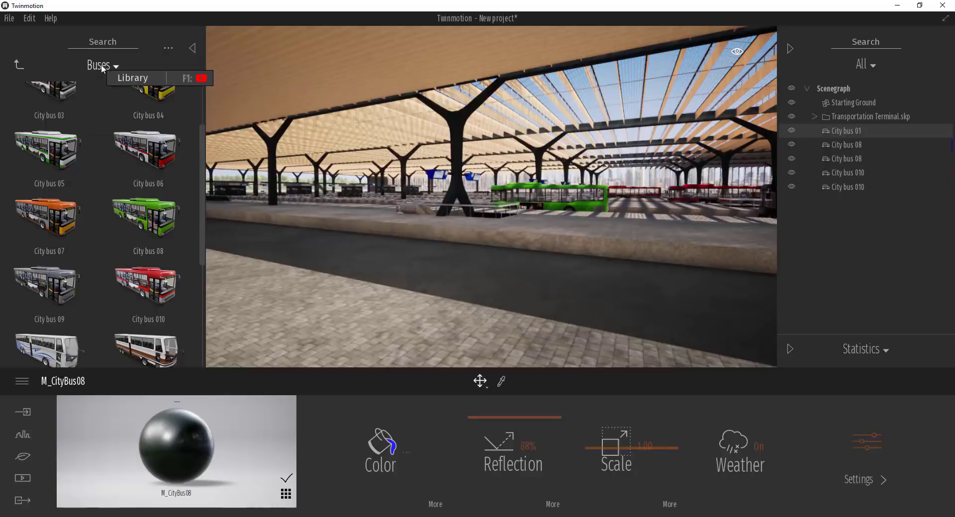
click(20, 65)
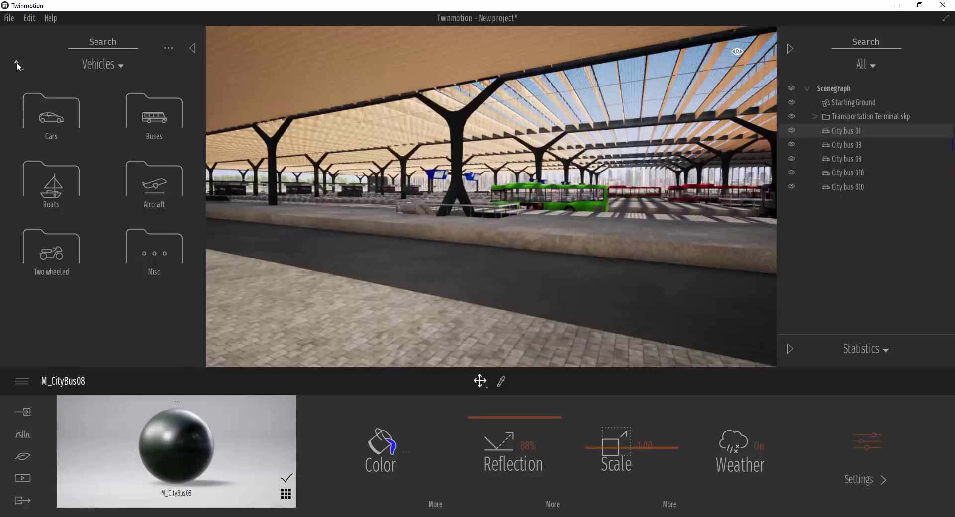
click(19, 63)
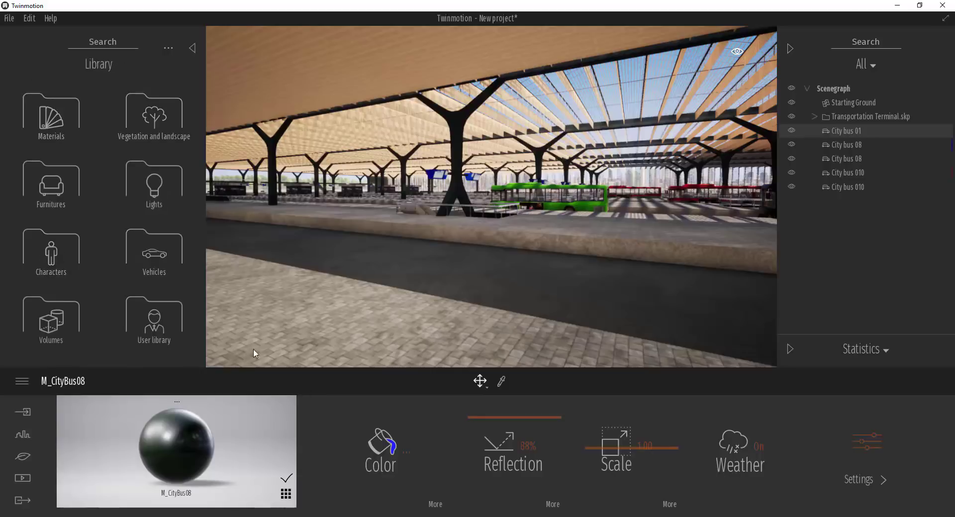
click(23, 434)
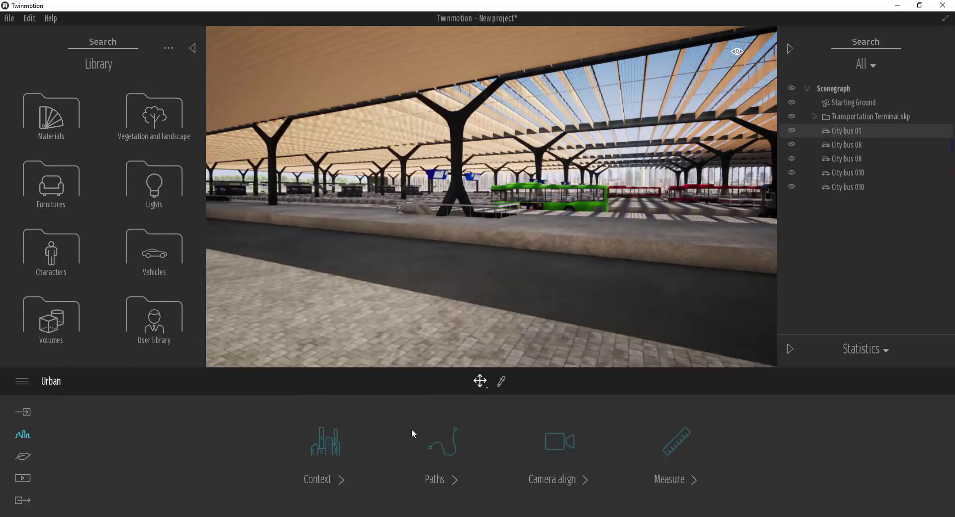
click(448, 457)
click(324, 443)
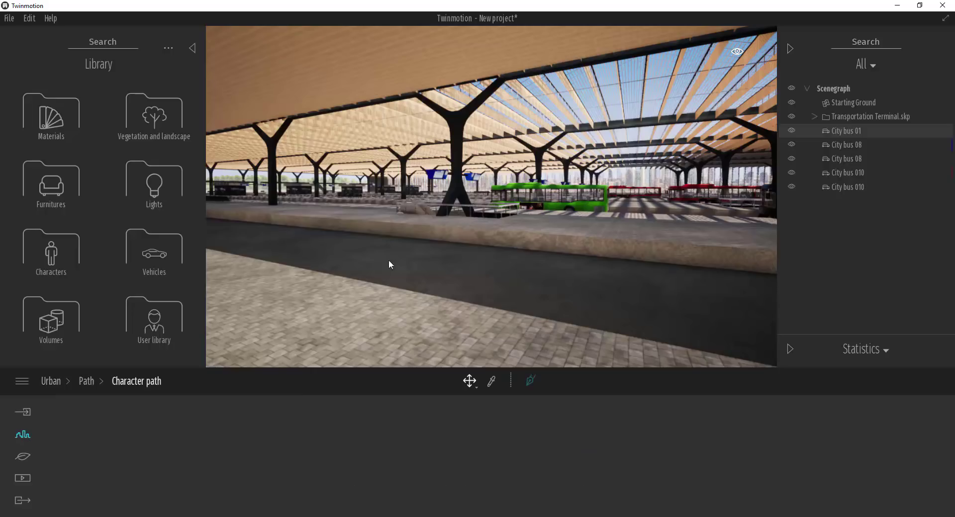
right_drag(390, 260, 413, 253)
key(e)
key(a)
key(s)
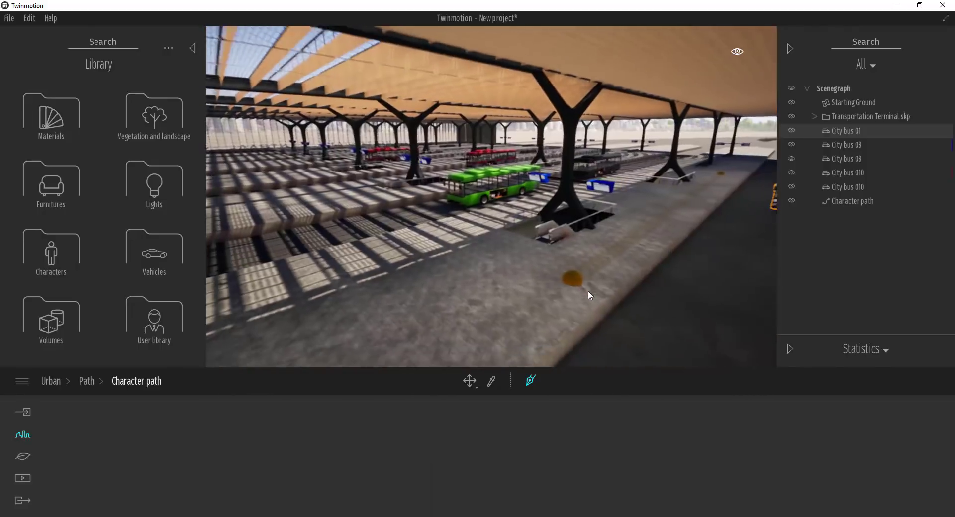
click(529, 327)
key(Escape)
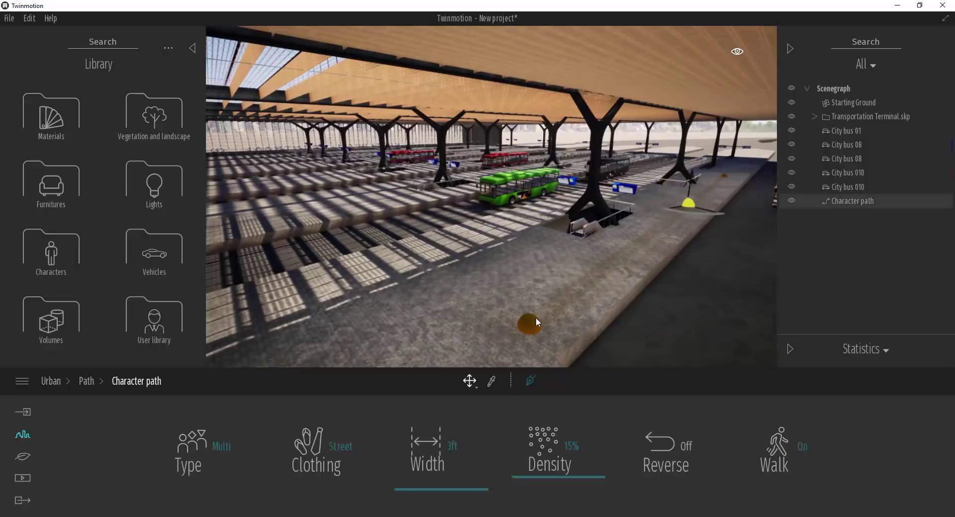
Set the width of the Character path on the platform to 15 ft.
right_drag(699, 242, 644, 218)
key(w)
key(d)
key(s)
key(w)
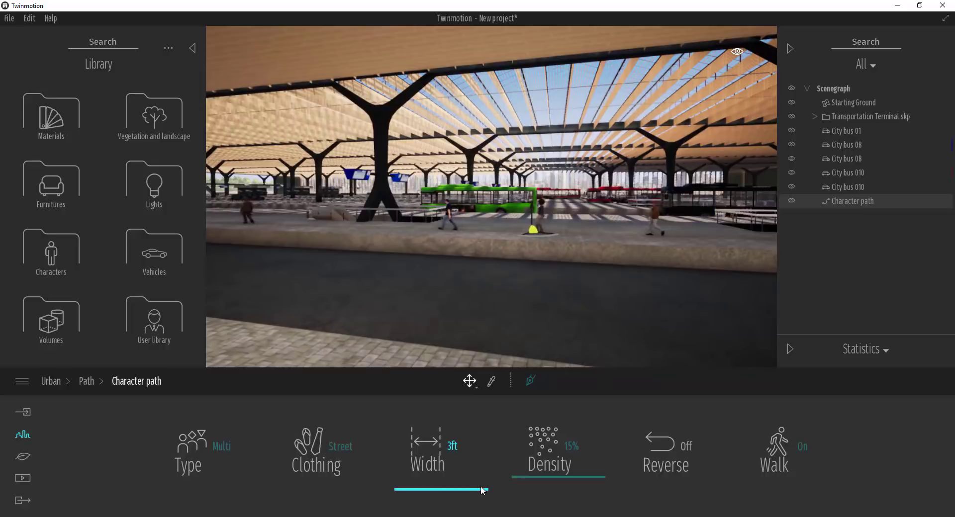
drag(472, 493, 465, 455)
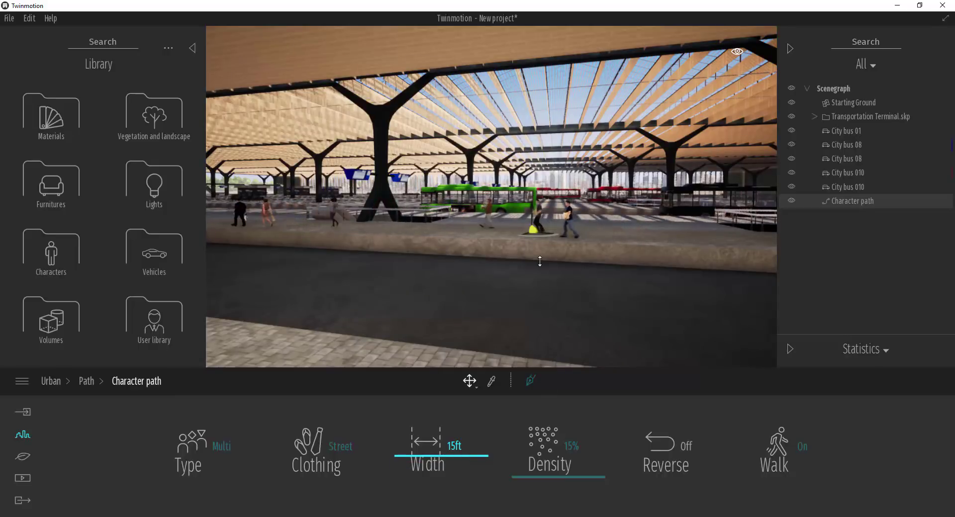
key(Escape)
Set the Character path's density to 5%.
mouse_move(512, 263)
right_down()
mouse_move(534, 259)
mouse_move(513, 263)
right_up()
click(827, 204)
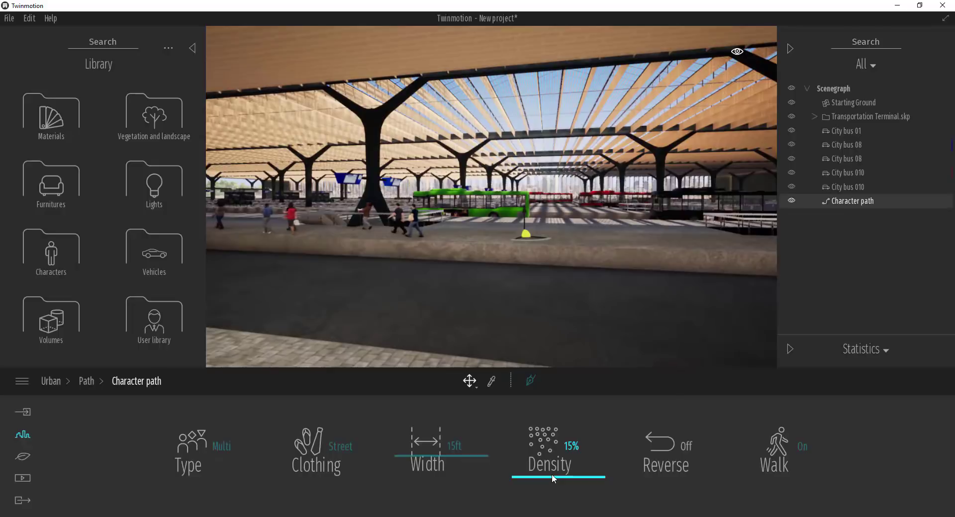
drag(551, 473, 550, 480)
click(582, 444)
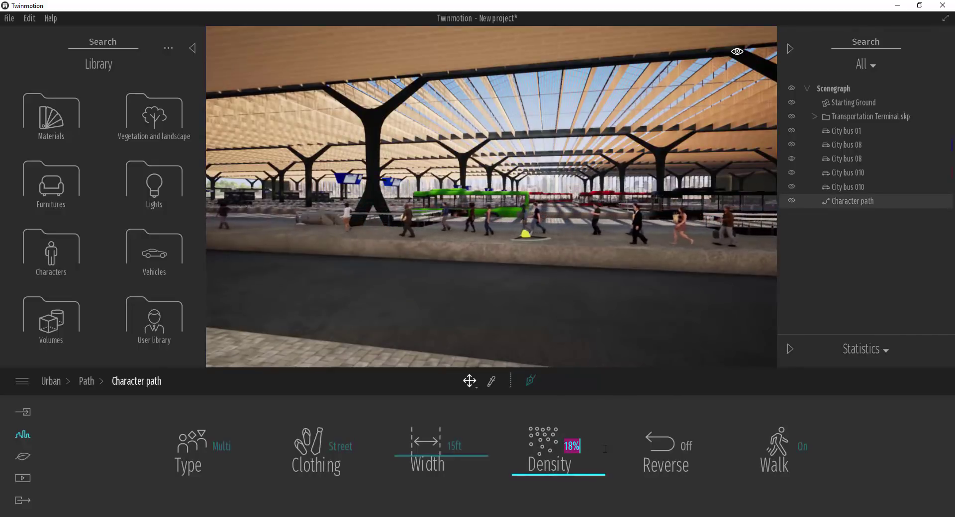
text(5)
key(Return)
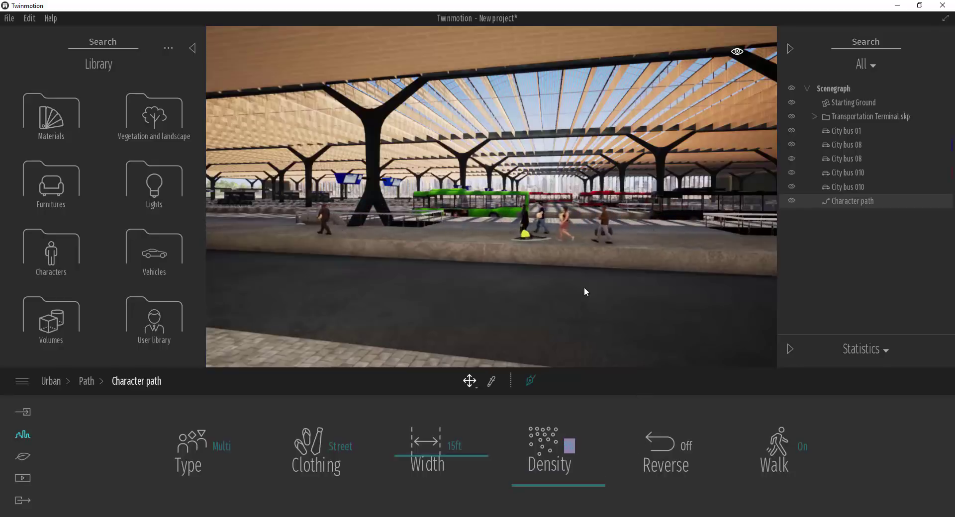
Create a first media image from a view across the asphalt lane towards the platform.
right_drag(584, 287, 555, 292)
key(w)
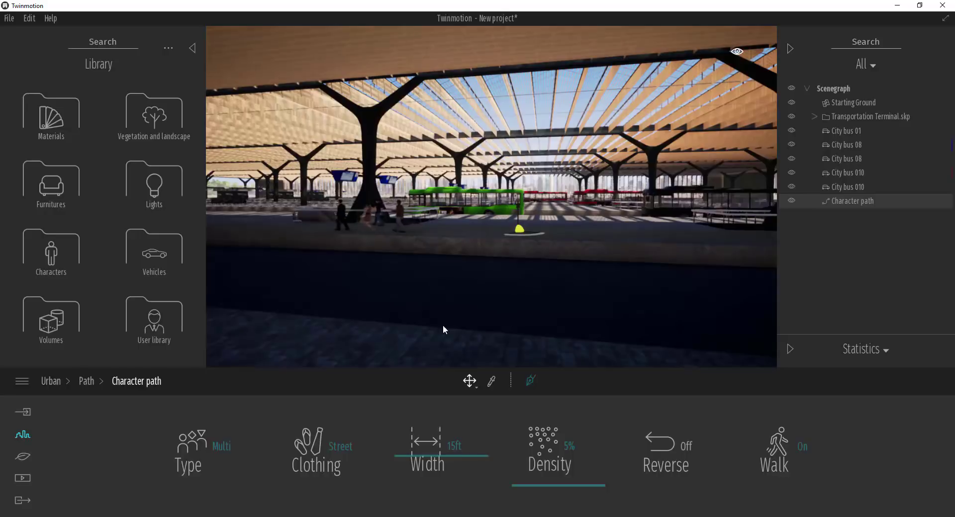
click(22, 480)
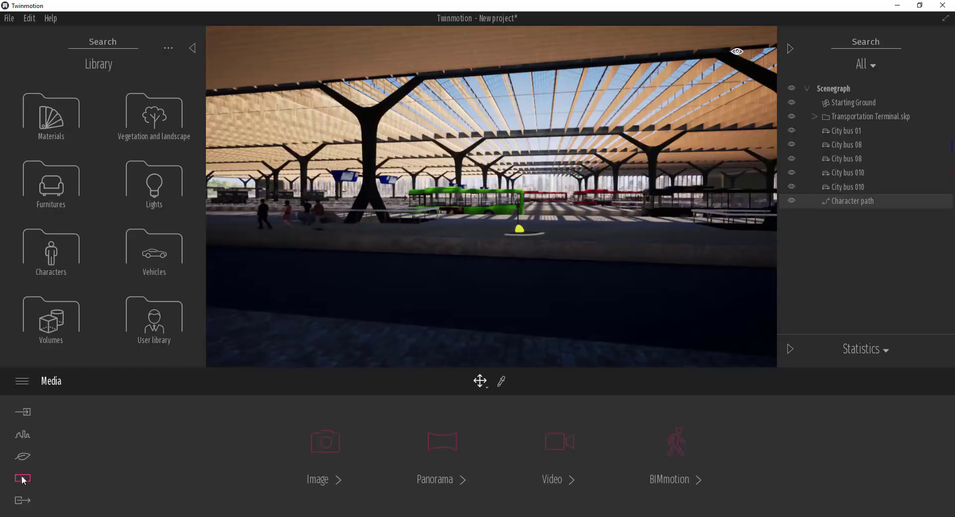
click(322, 451)
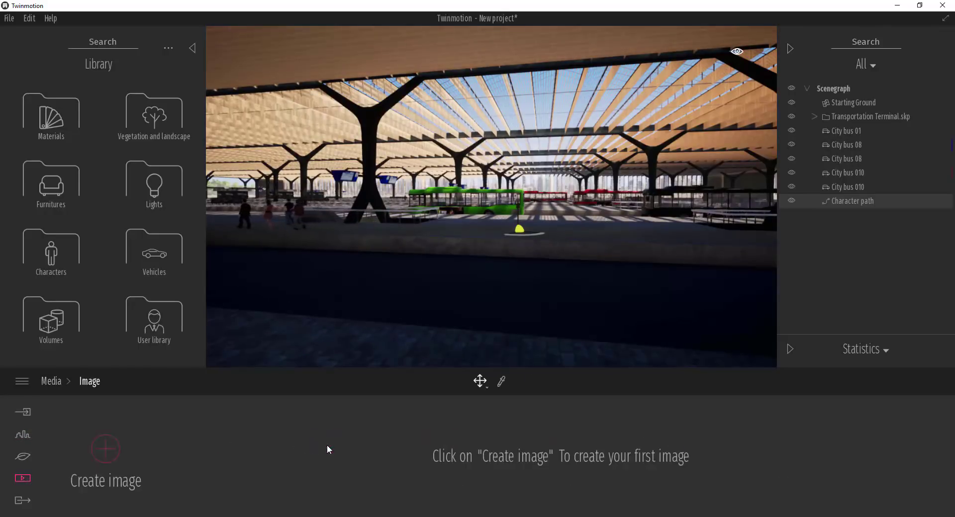
click(108, 454)
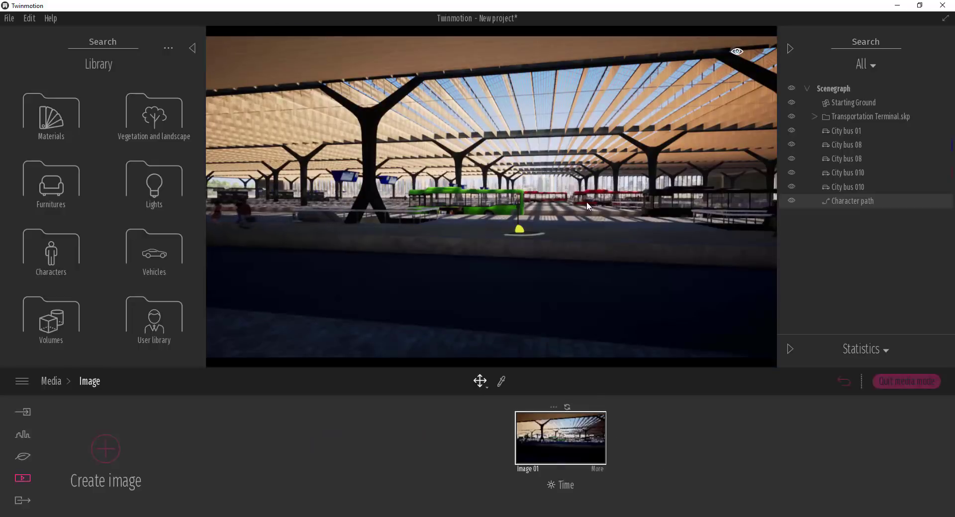
Set the time of day for Image 01 to 09:47.
right_drag(587, 201, 589, 200)
drag(572, 492, 551, 391)
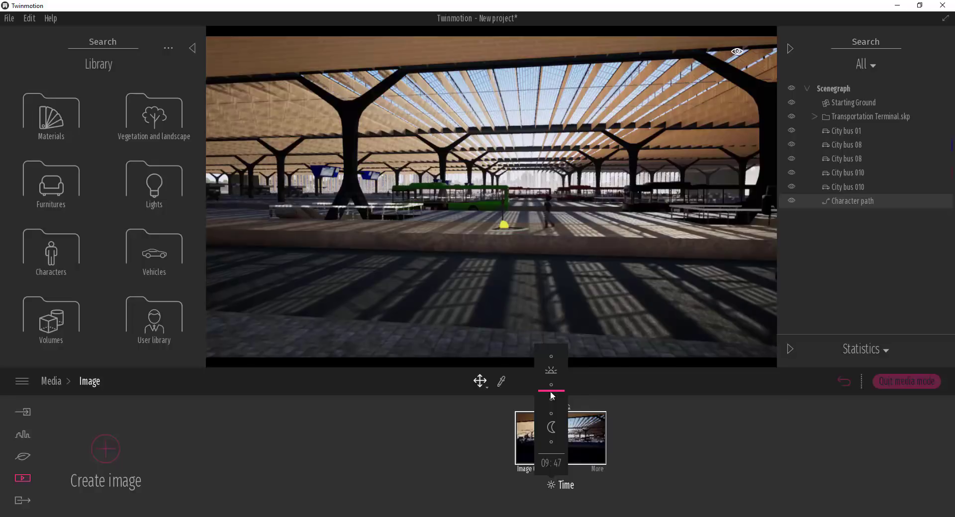
click(505, 212)
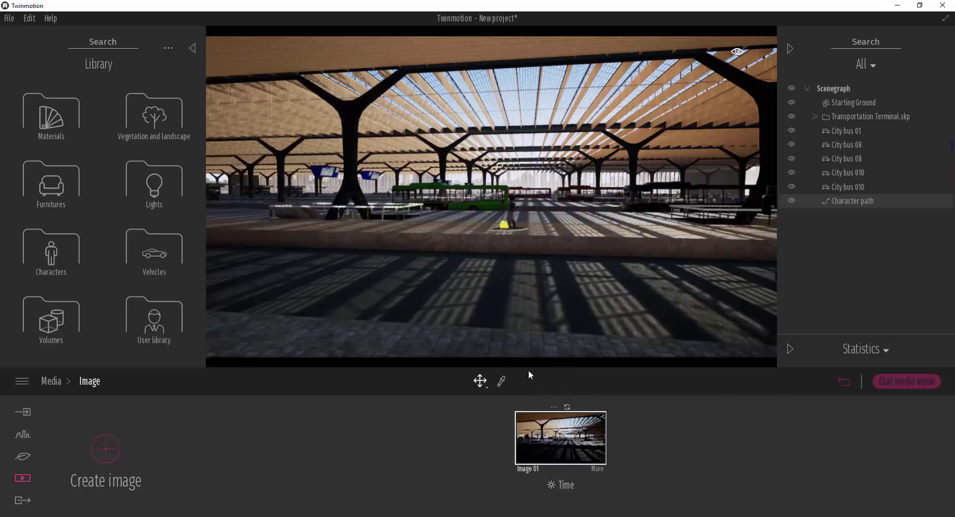
Narrow the field of view in the camera settings of Image 01.
click(596, 470)
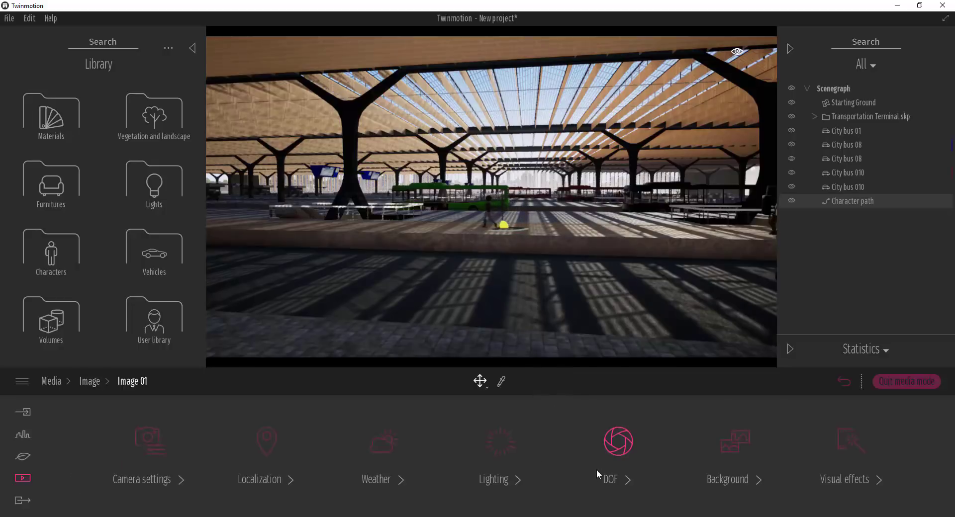
click(194, 453)
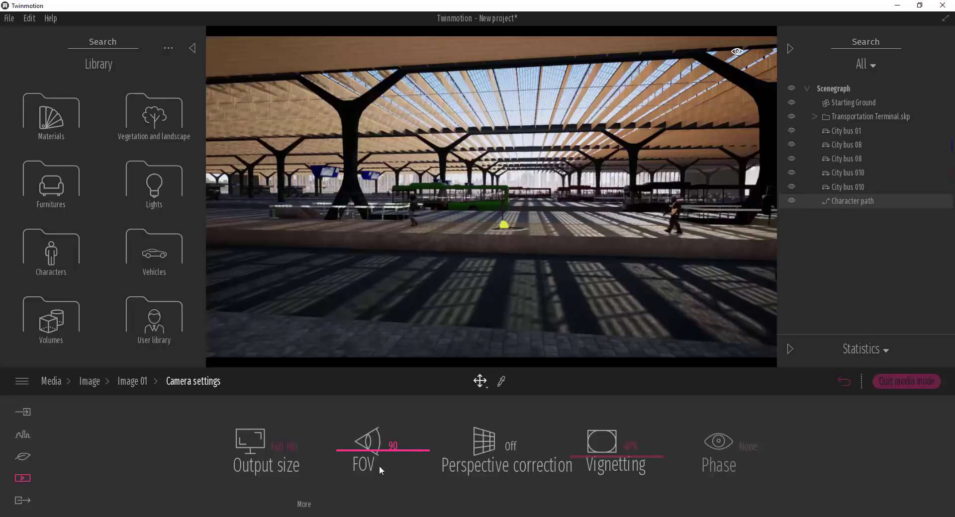
key(d)
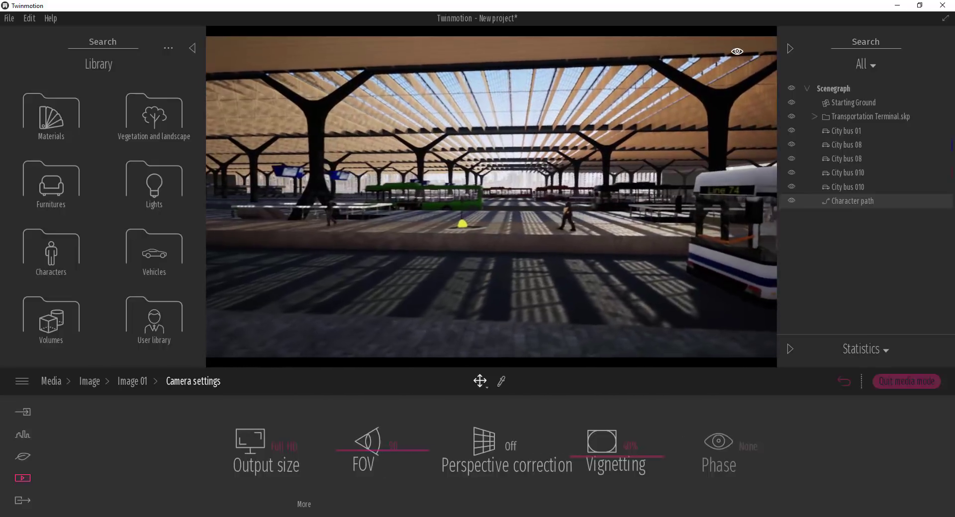
key(s)
key(s)
key(d)
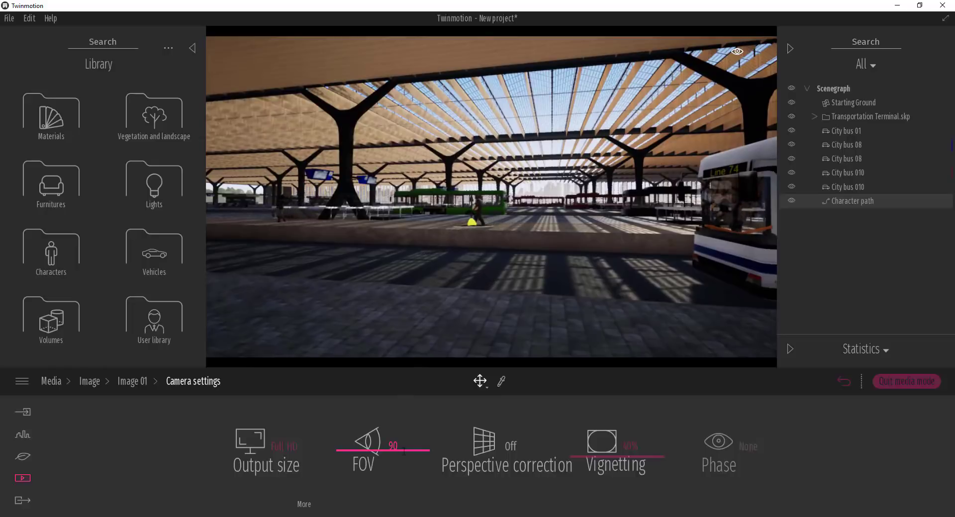
drag(343, 457, 347, 461)
Reframe the camera on the platform with the white bus's front in view and turn on Perspective correction.
key(d)
right_drag(428, 324, 394, 332)
key(a)
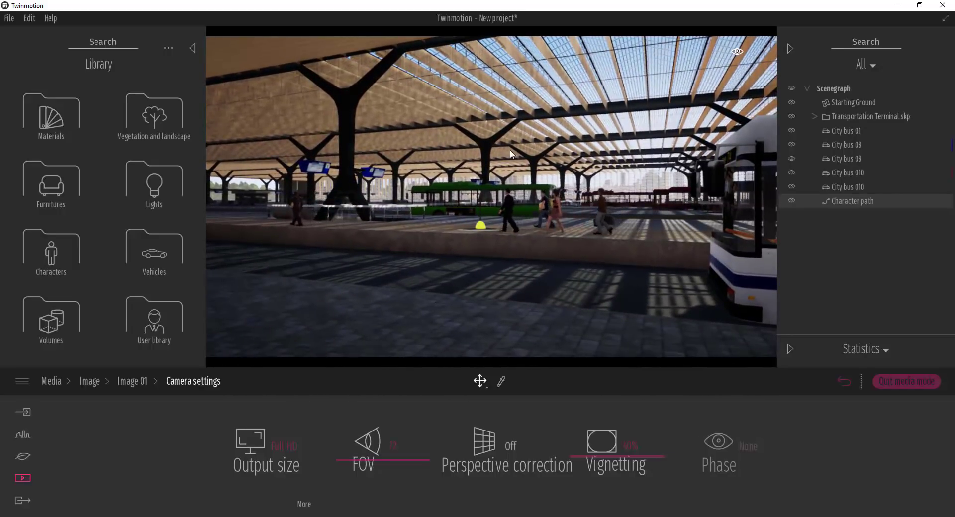
key(s)
right_drag(655, 321, 626, 178)
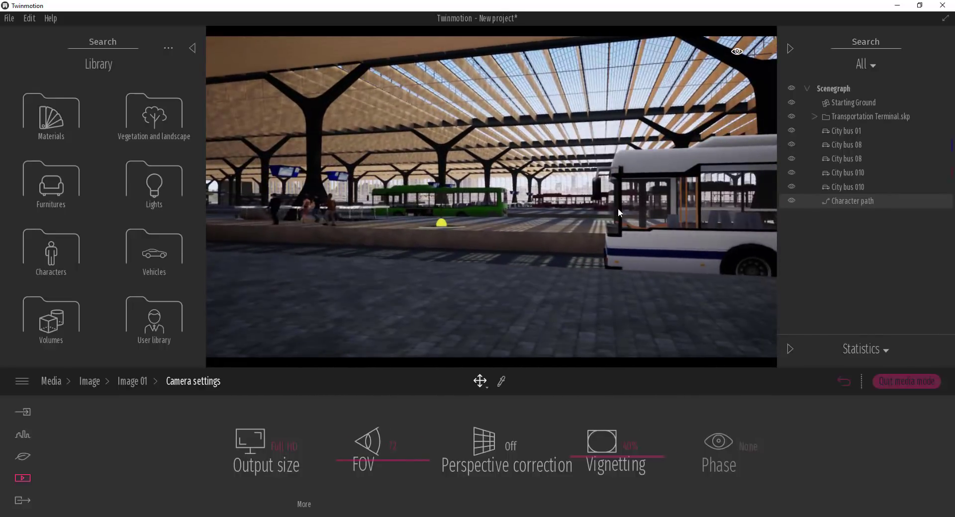
key(e)
right_drag(417, 233, 376, 269)
right_drag(368, 231, 417, 201)
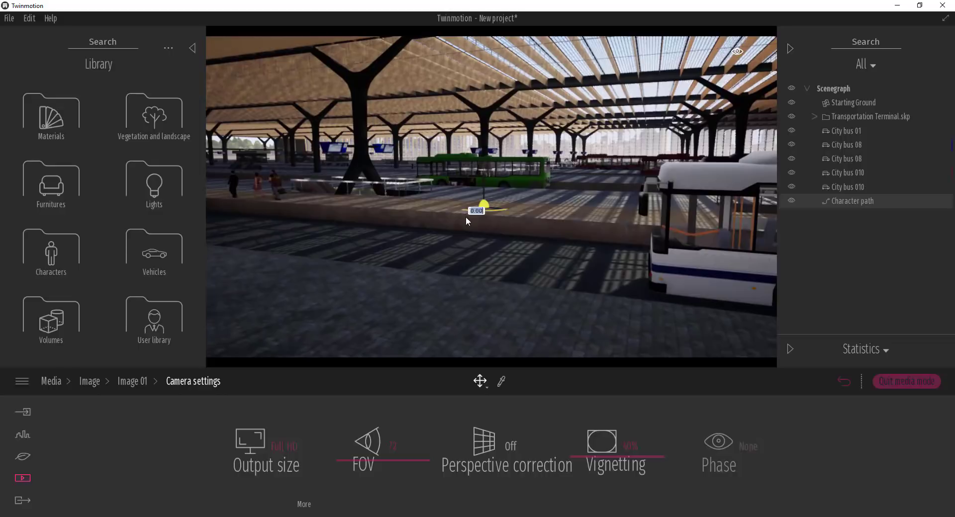
click(485, 445)
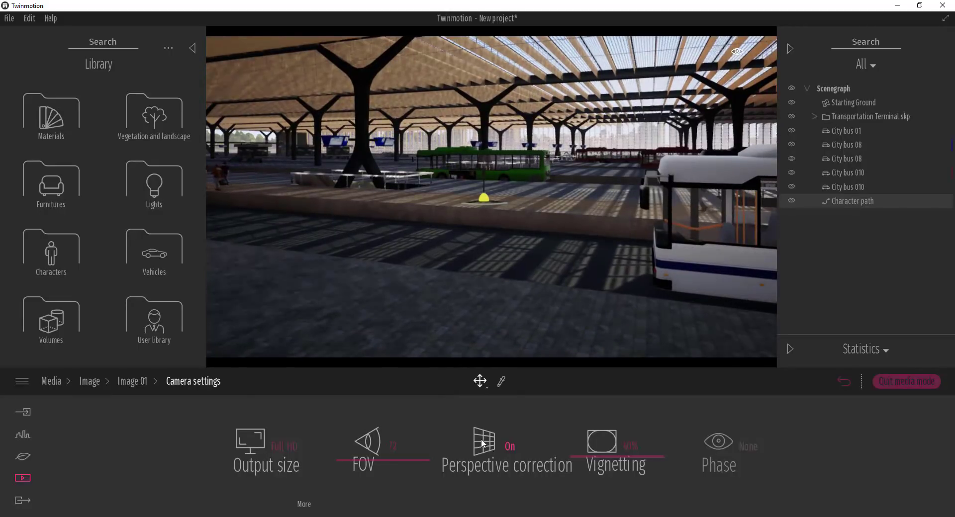
click(147, 386)
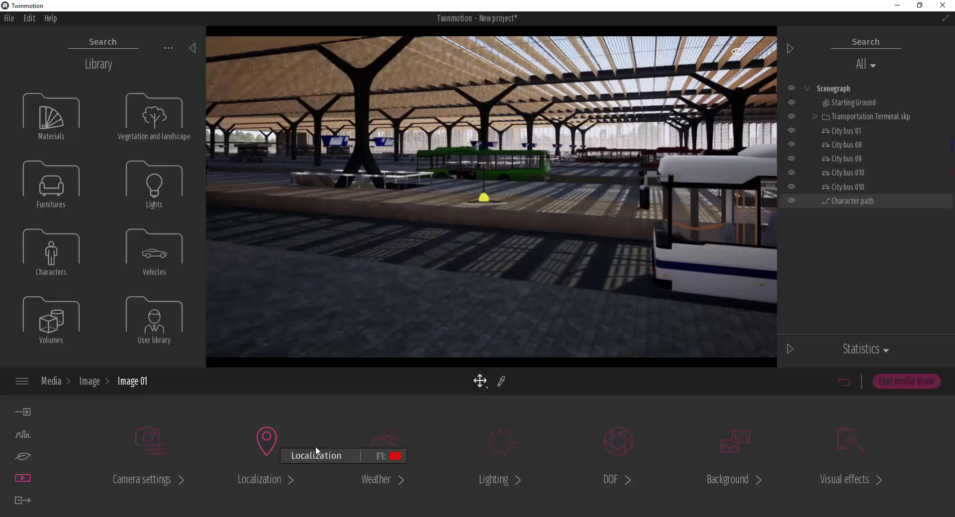
Set the weather of Image 01 to clear and sunny.
click(392, 452)
drag(163, 423, 82, 441)
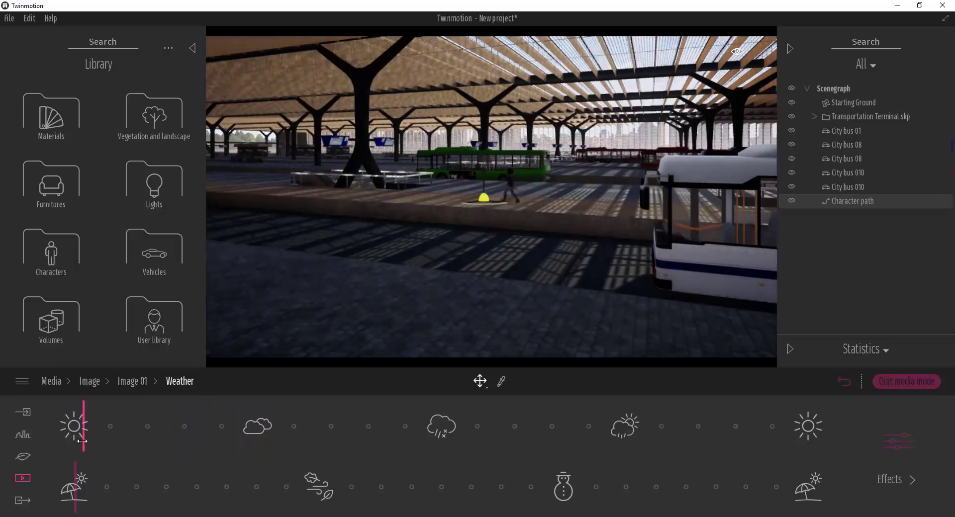
click(134, 382)
Adjust the lighting of Image 01 to GI 2.47, Sun 1.66 and Ambient about 1.54.
click(476, 446)
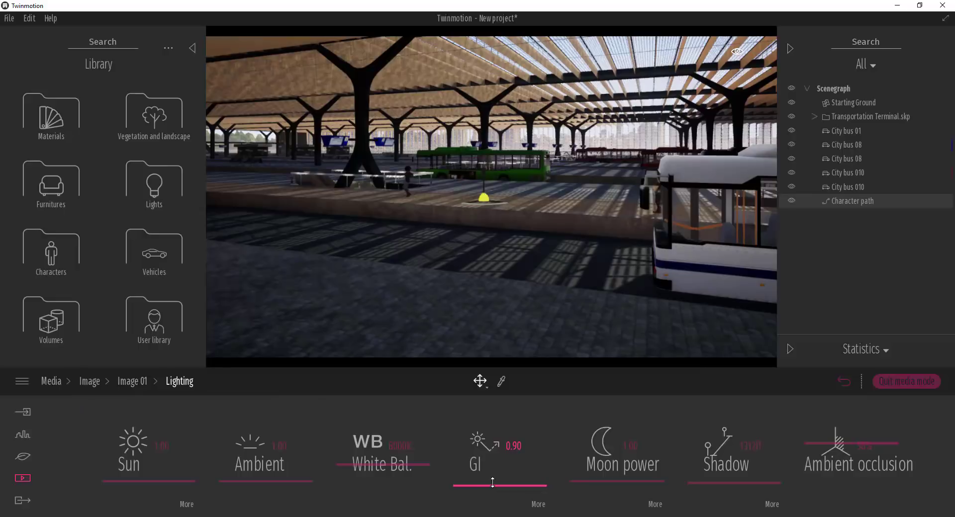
drag(492, 485, 496, 476)
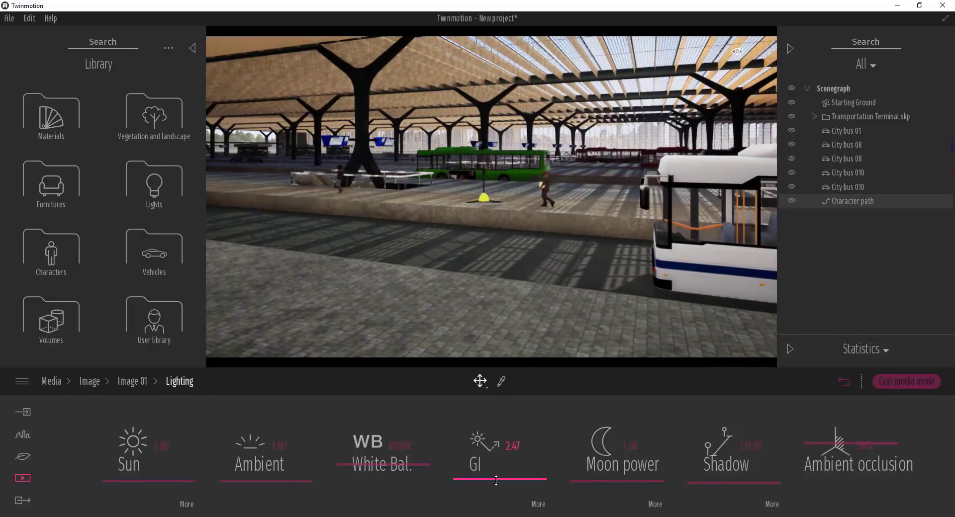
drag(277, 476, 278, 474)
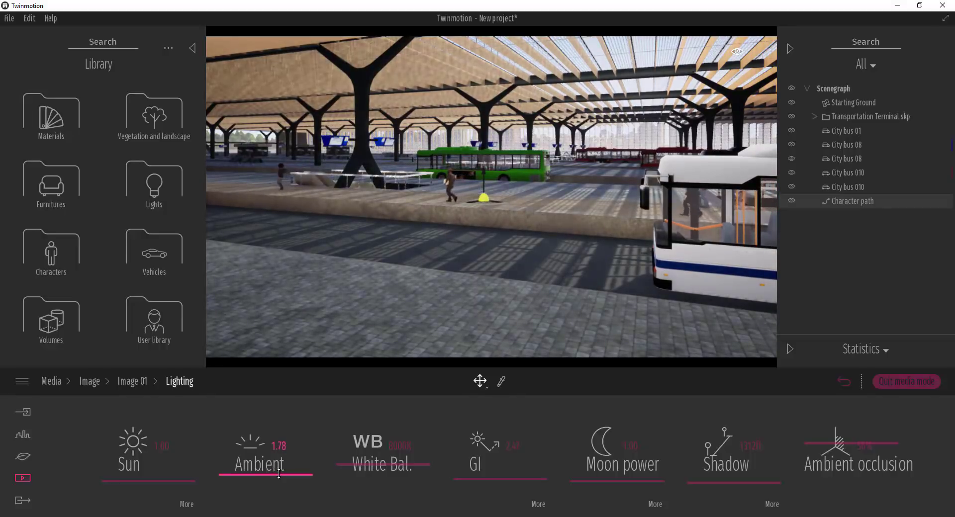
drag(157, 477, 158, 476)
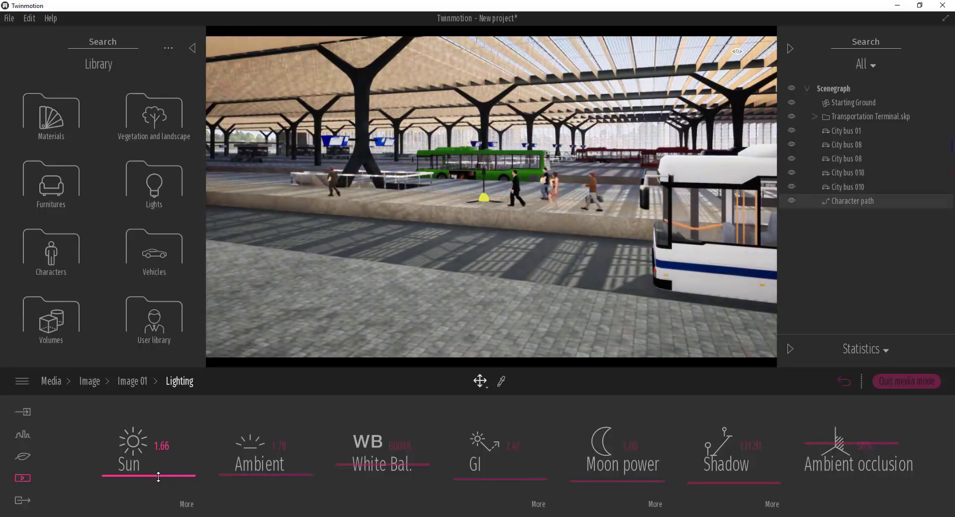
drag(244, 470, 237, 478)
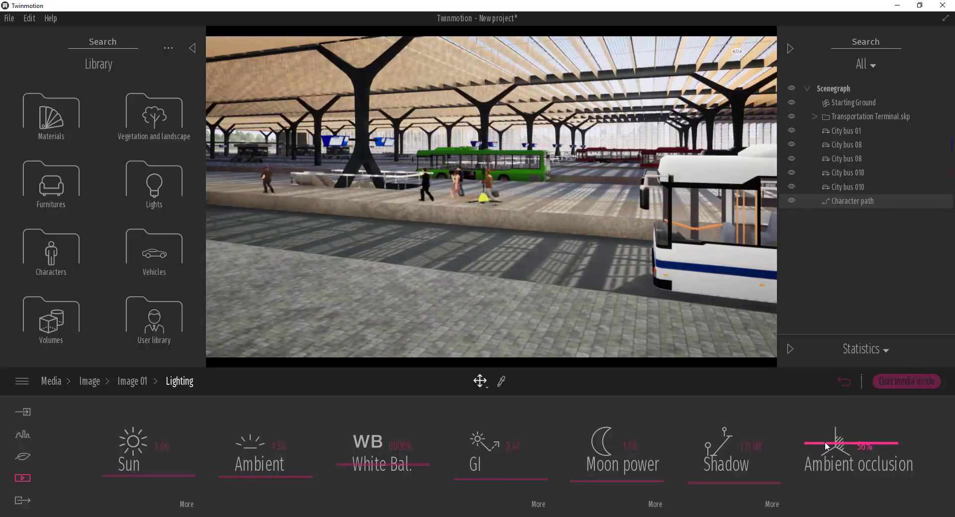
Increase the ambient occlusion of Image 01 and set its white balance to about 7138K.
drag(835, 447, 832, 433)
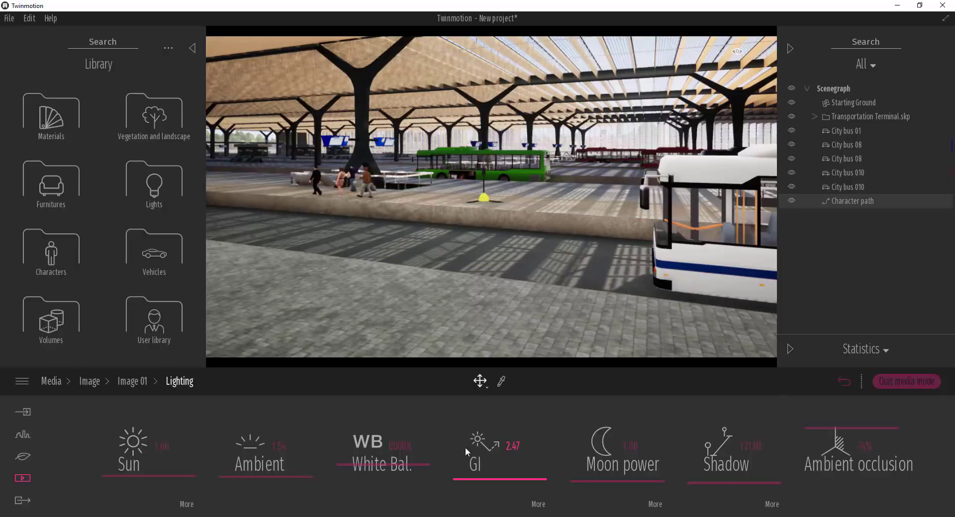
mouse_move(407, 464)
mouse_down()
mouse_move(406, 450)
mouse_move(406, 466)
mouse_up()
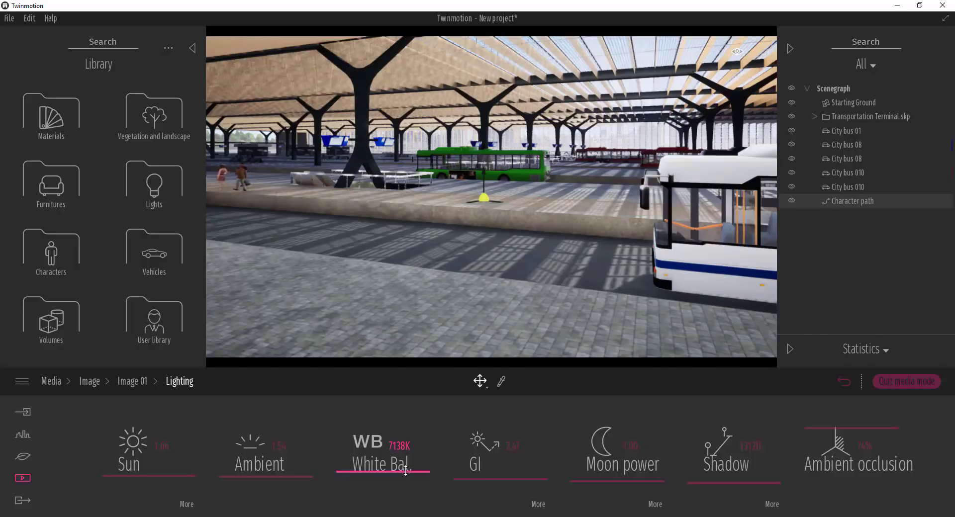
click(133, 381)
Place a Box Reflection Probe on the platform near the green bus and set its size to about 22.14 ft.
right_drag(610, 294, 611, 289)
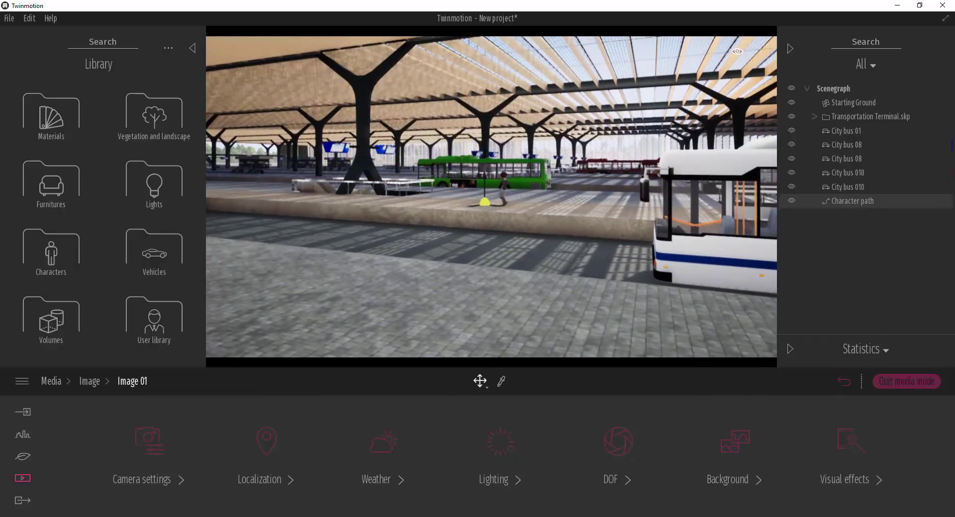
click(51, 321)
click(158, 191)
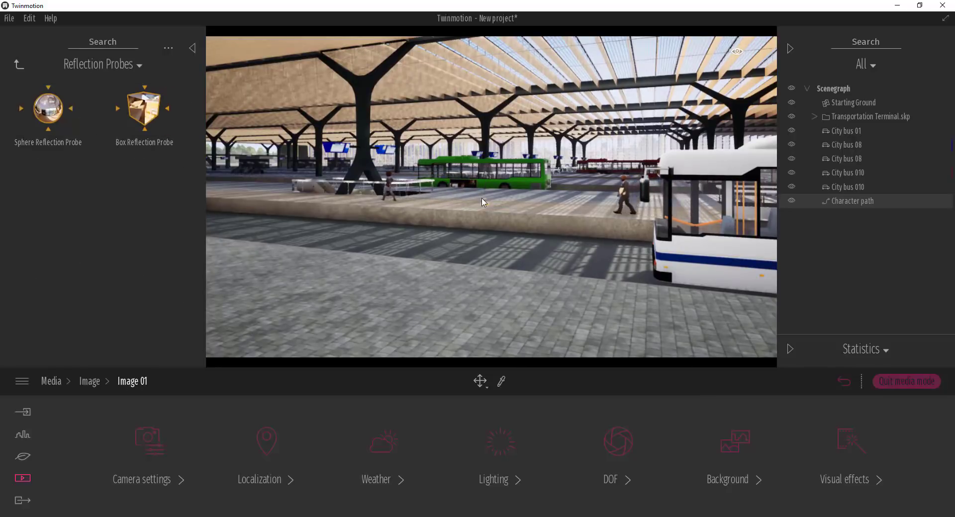
drag(480, 193, 478, 194)
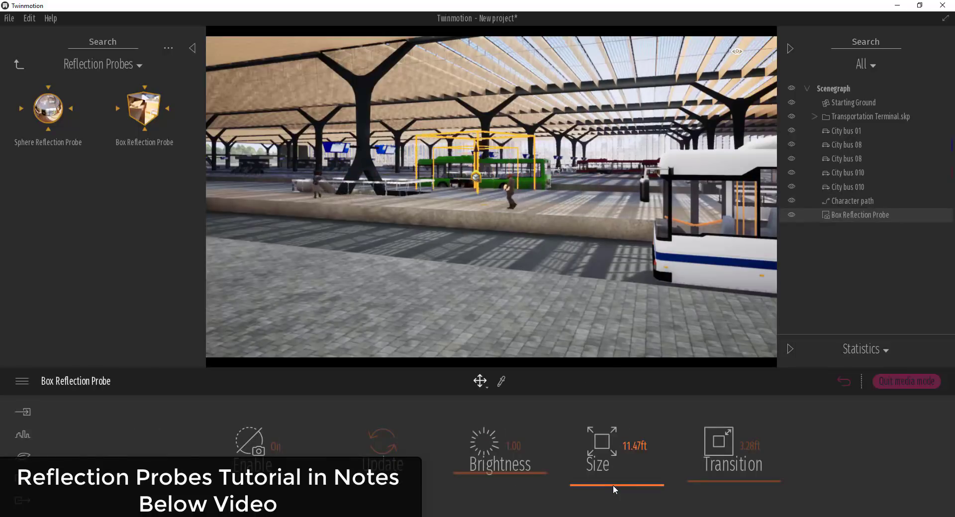
drag(612, 487, 612, 479)
Place a second Box Reflection Probe at the white bus, size it to 18.26 ft and move it up to the bus windows.
right_drag(501, 215, 551, 230)
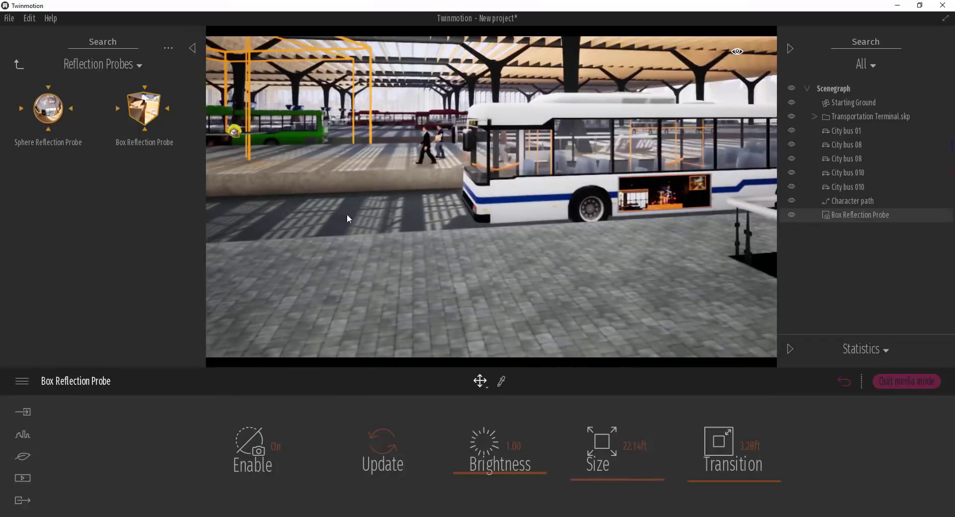
click(597, 234)
drag(633, 478, 633, 482)
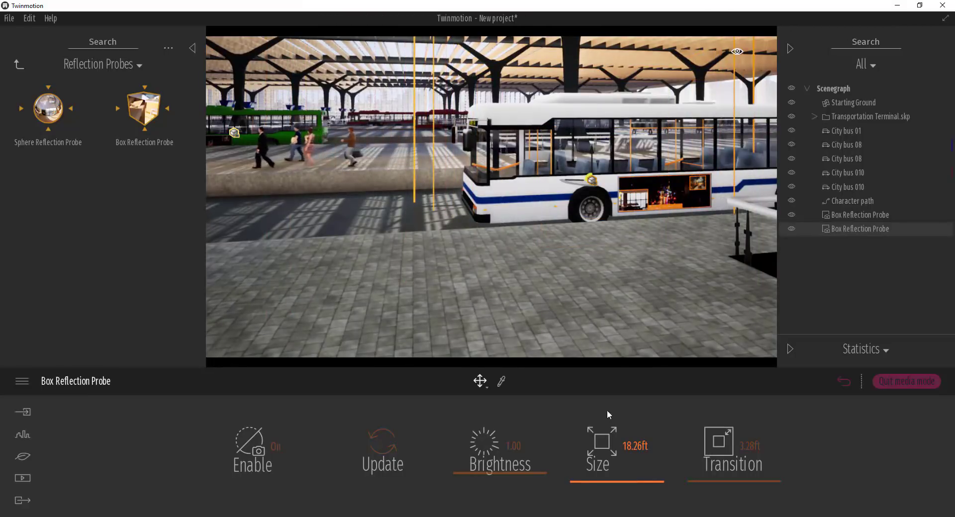
drag(578, 186, 627, 161)
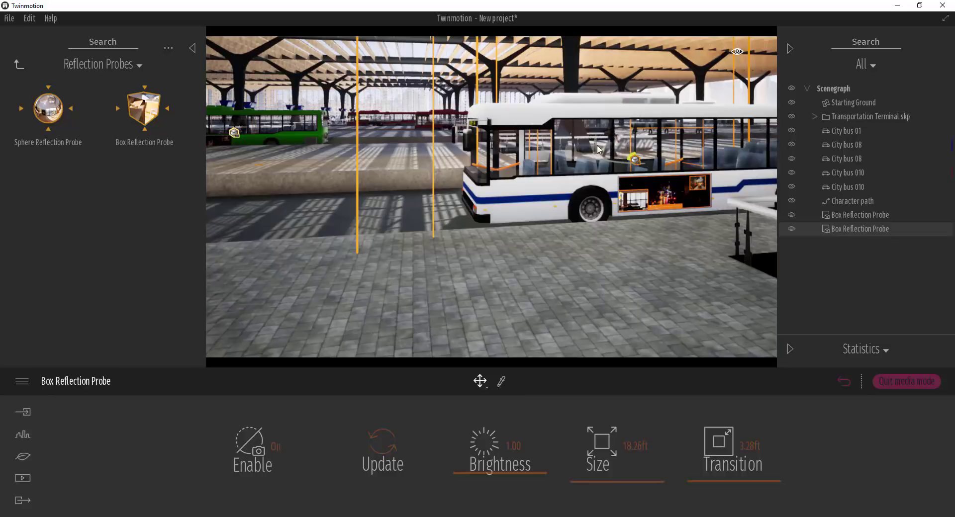
Reframe Image 01 from farther back on the paving, with the front of the white bus and the green bus in view, and update the saved view.
click(22, 482)
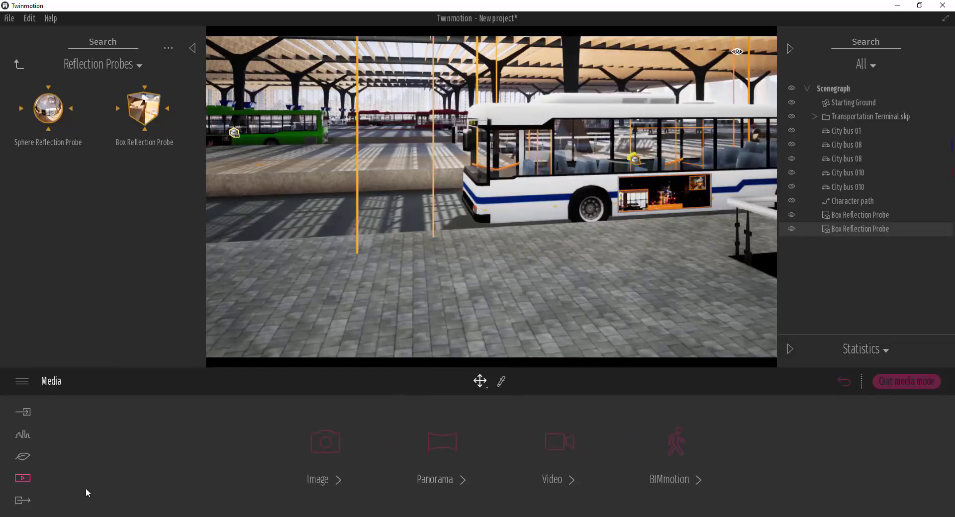
click(325, 443)
click(575, 439)
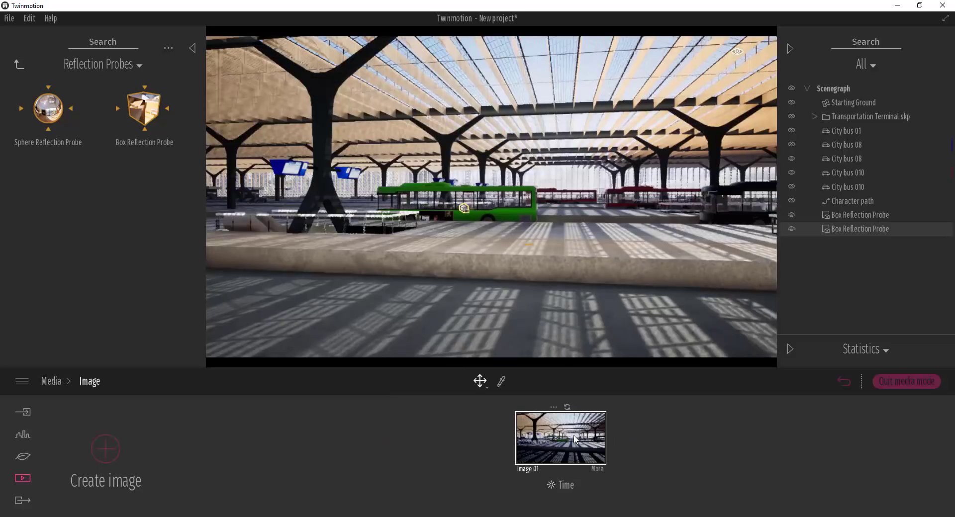
key(s)
key(d)
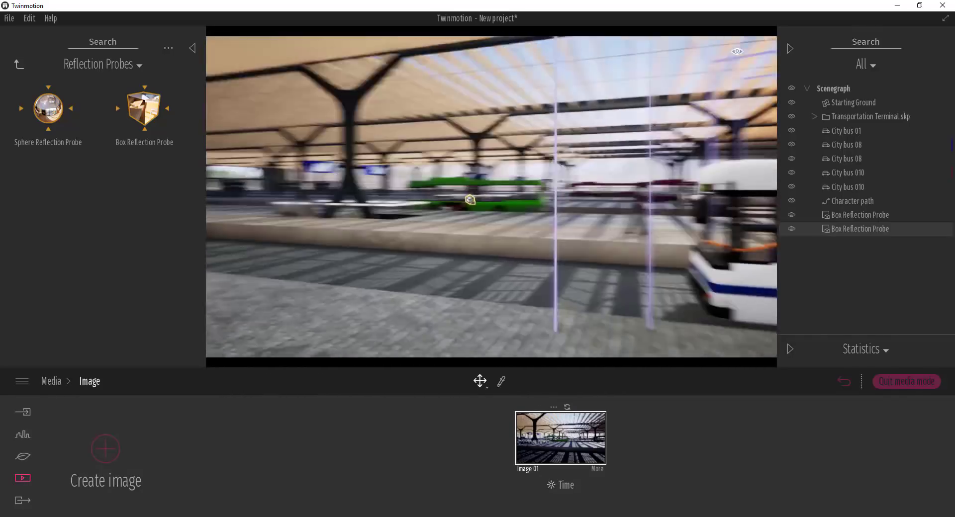
key(q)
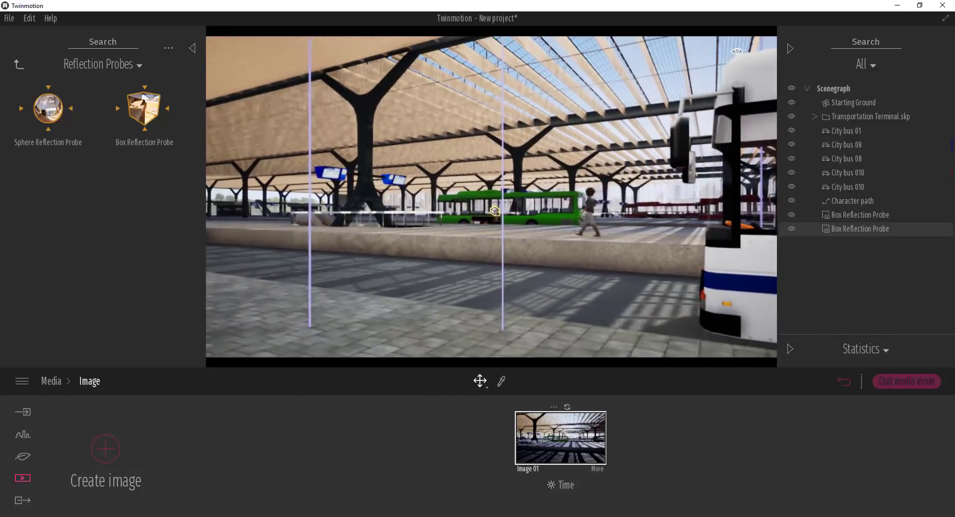
key(s)
key(d)
key(a)
key(e)
right_drag(535, 207, 535, 229)
key(s)
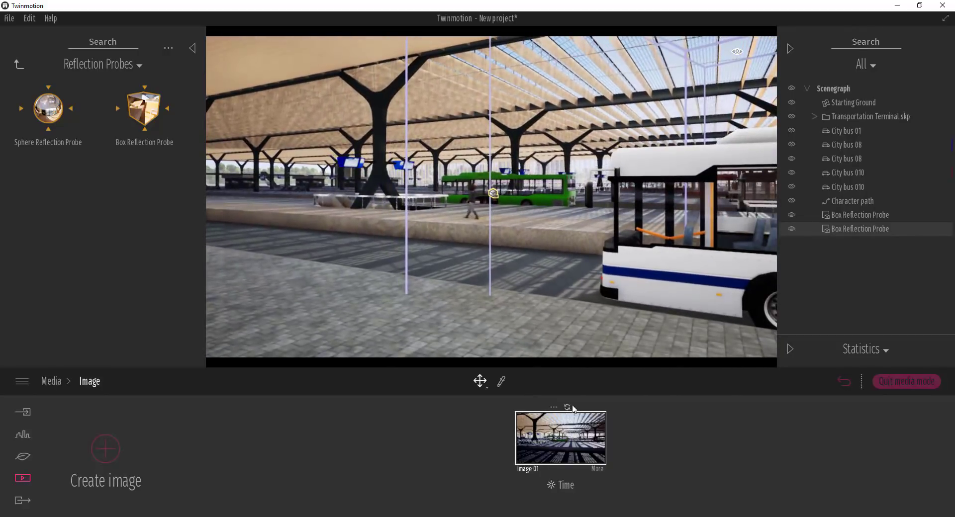
click(567, 407)
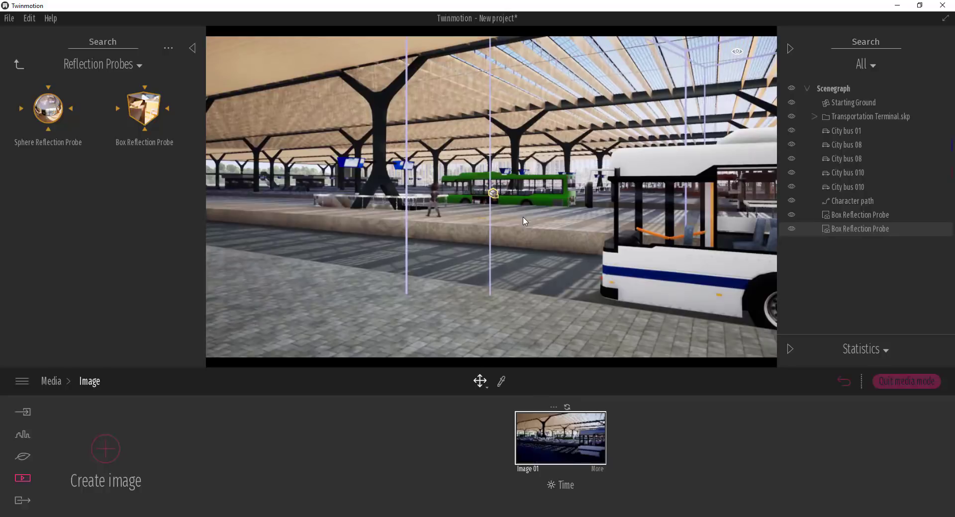
Shift the camera slightly to the left so less of the white bus is framed, and update Image 01 again.
right_drag(522, 218, 532, 220)
key(a)
click(568, 407)
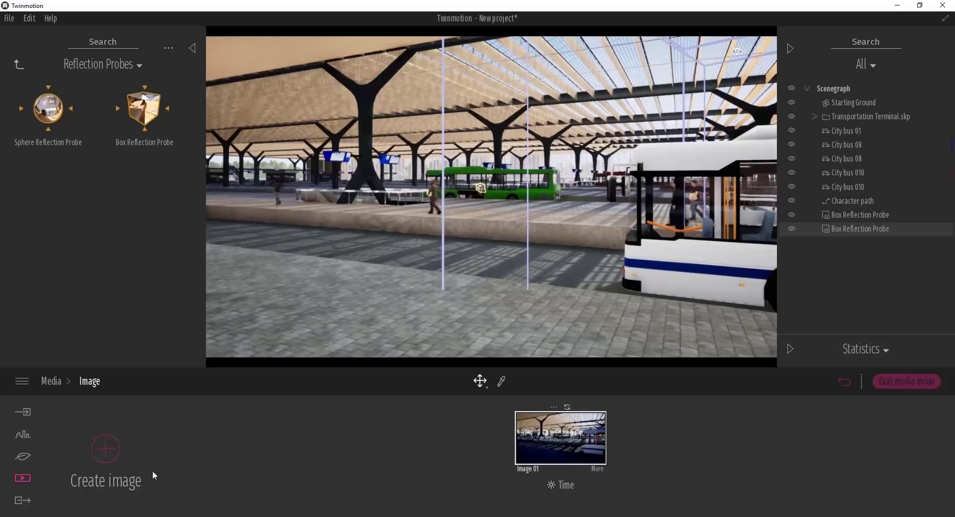
Export Image 01 as a still image into the Twinmotion Renderings folder.
click(22, 500)
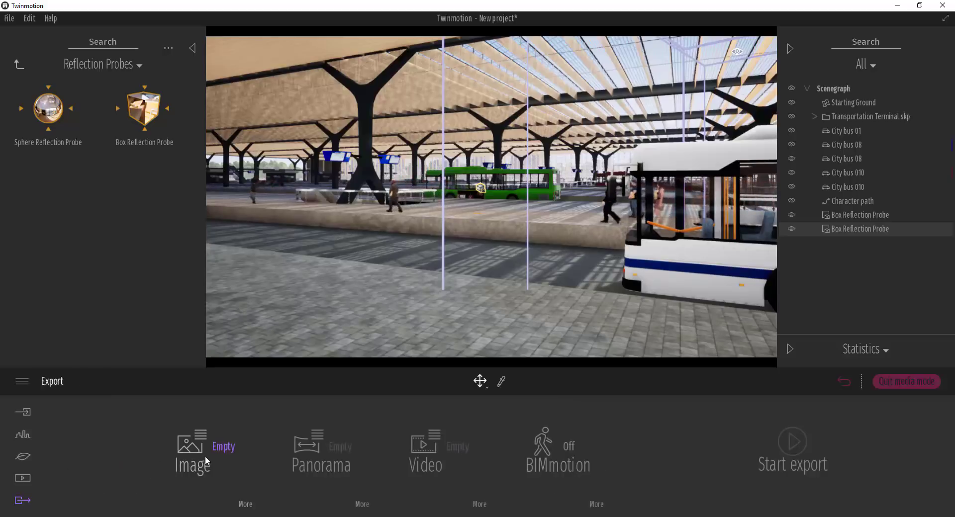
mouse_move(205, 456)
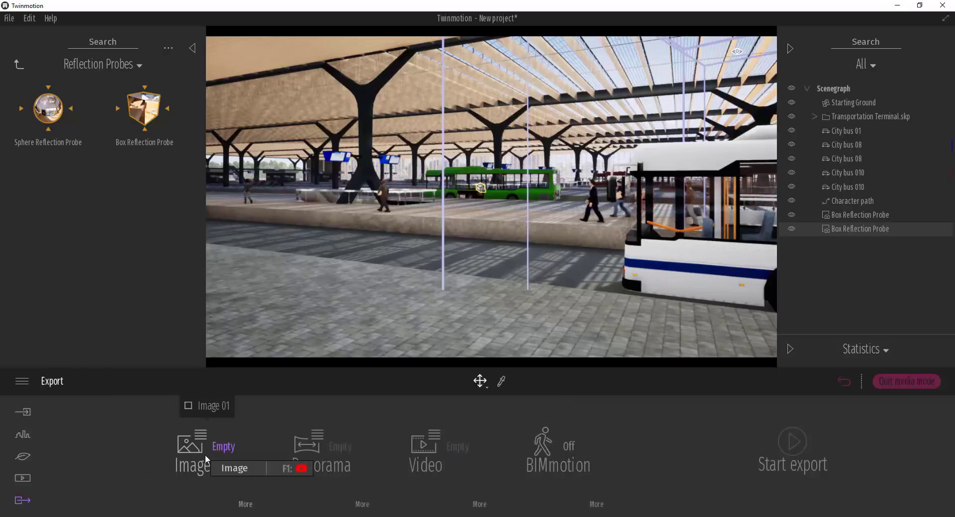
click(201, 406)
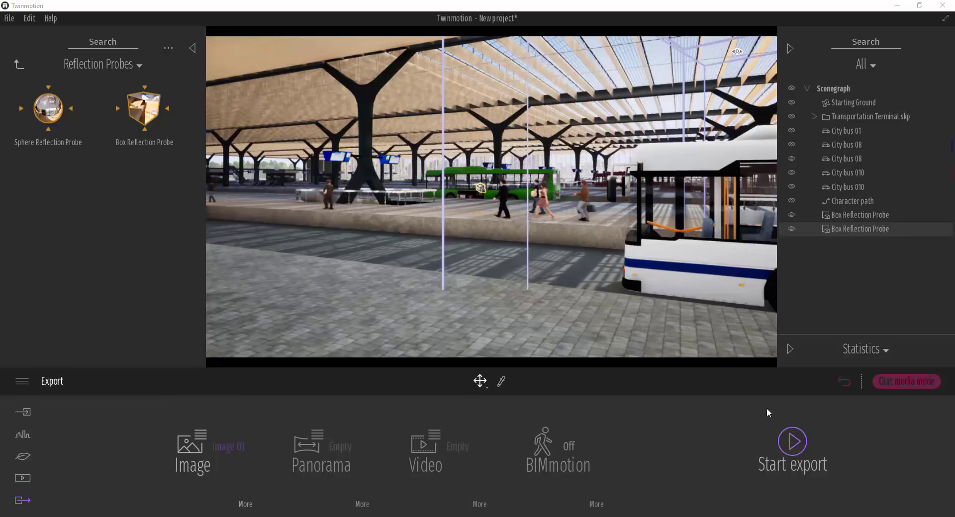
click(792, 443)
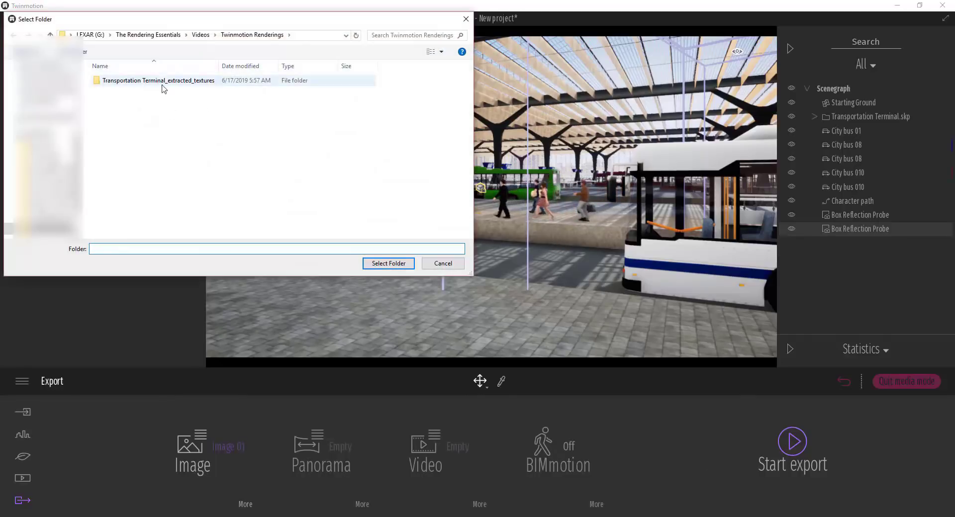
click(388, 264)
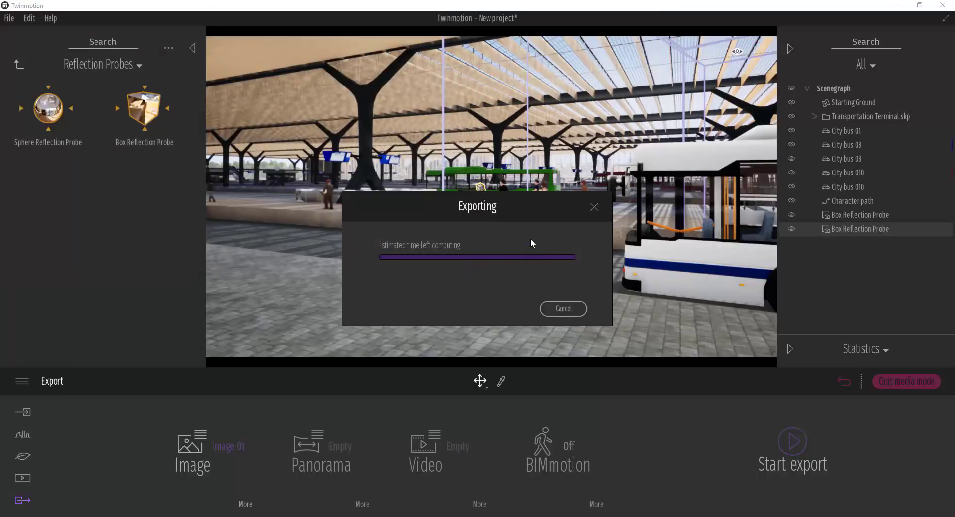